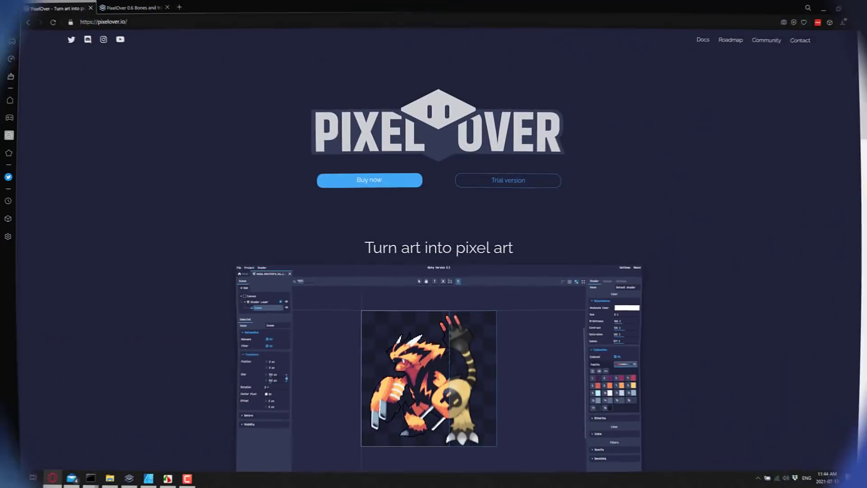
Make the PixelOver website full screen in Opera, then switch to PixelOver's bones_animation project
key("F11")
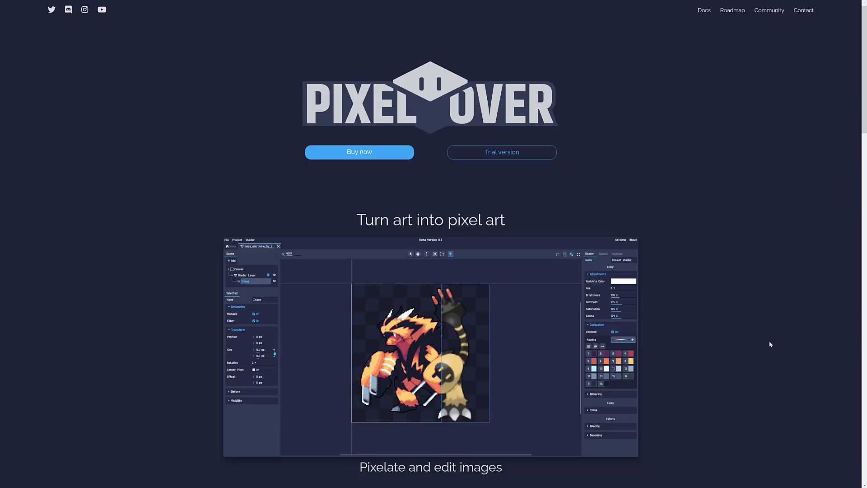
key("alt+Tab")
key("alt+Tab")
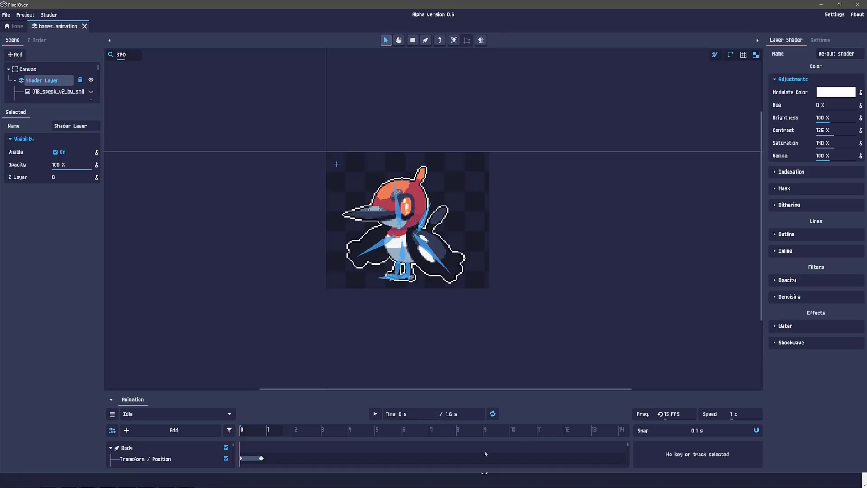
Play the 1.6 s Idle animation and reveal the Root, Body, Tail, Wings, Legs and Head bones
left_click(378, 417)
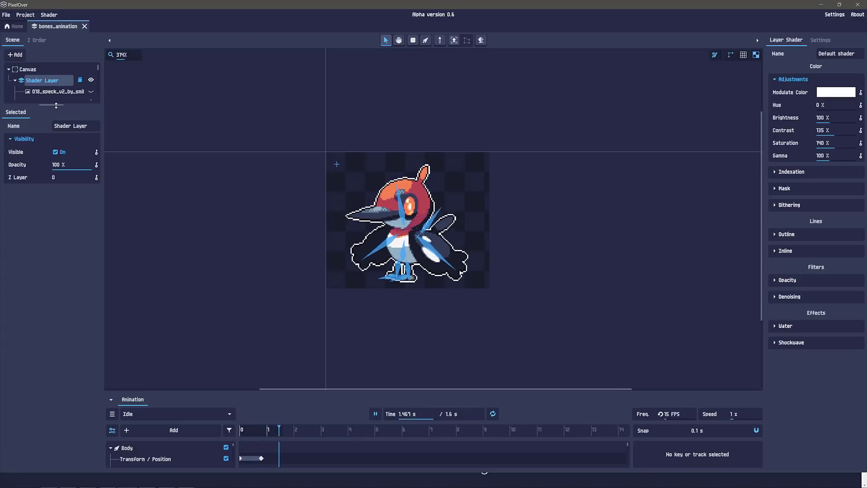
left_click_drag(56, 105, 56, 338)
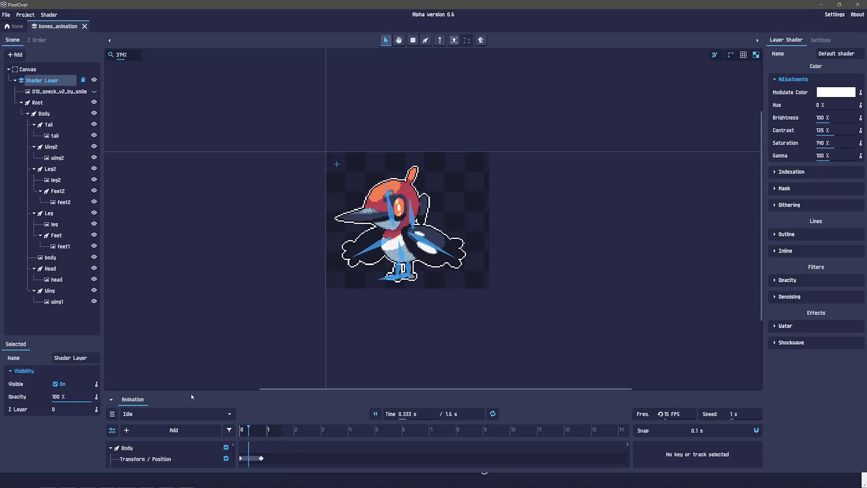
Play the 2.5 s Idle special animation and check the Body track's key options without changes
left_click(232, 416)
left_click(240, 436)
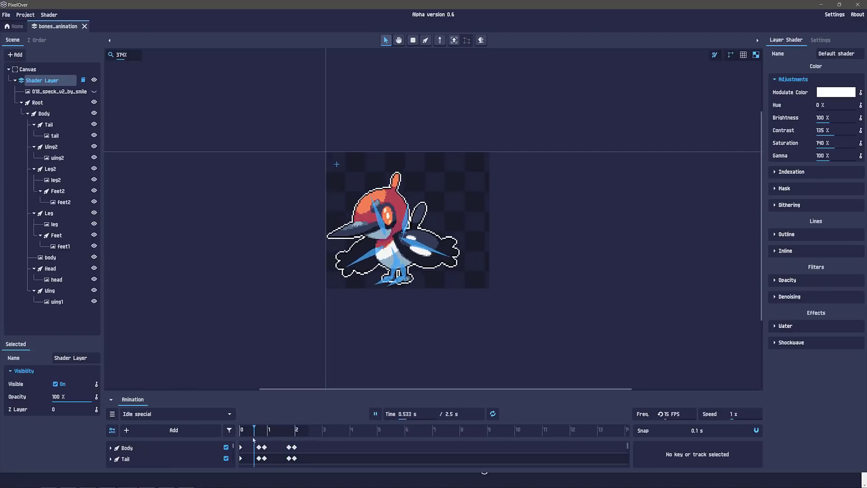
right_click(345, 447)
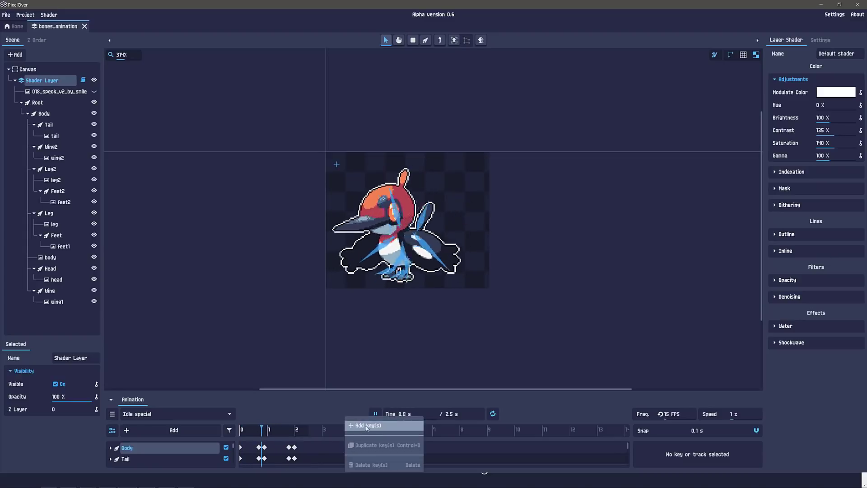
left_click(466, 398)
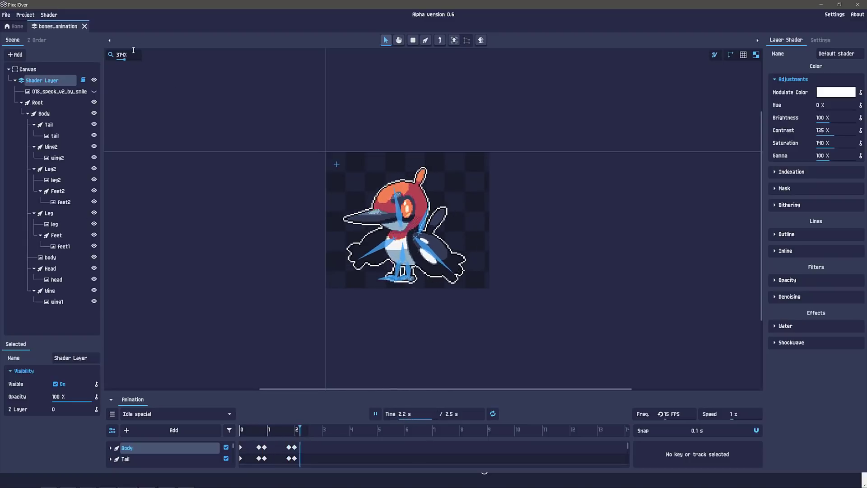
Import the captain miniature photo from the desktop folder into a new PixelOver project
left_click(15, 27)
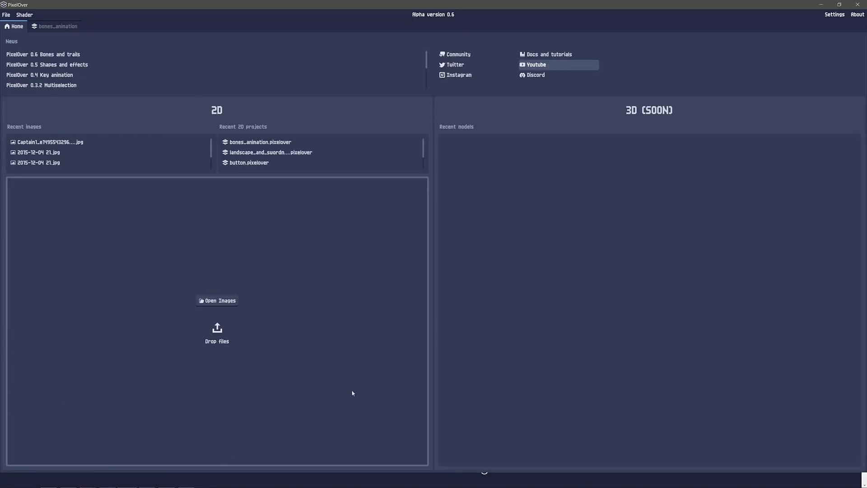
key("alt+Tab")
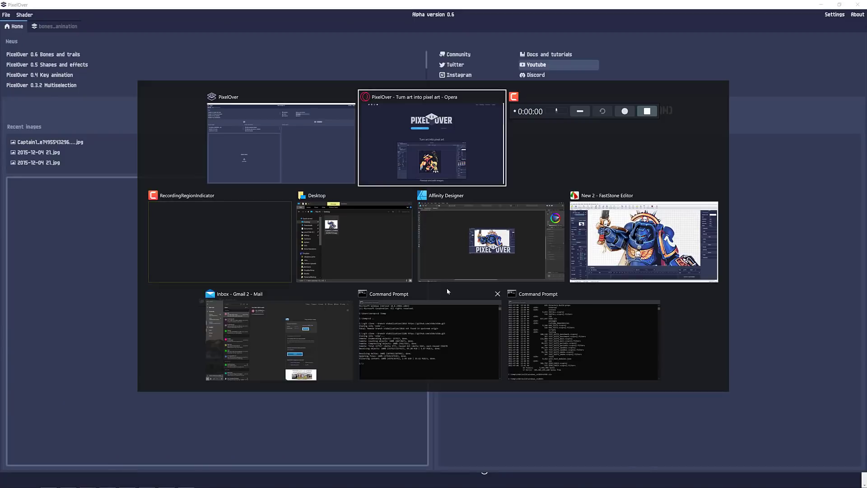
key("alt+Tab")
key("alt+Tab")
key("alt+Tab")
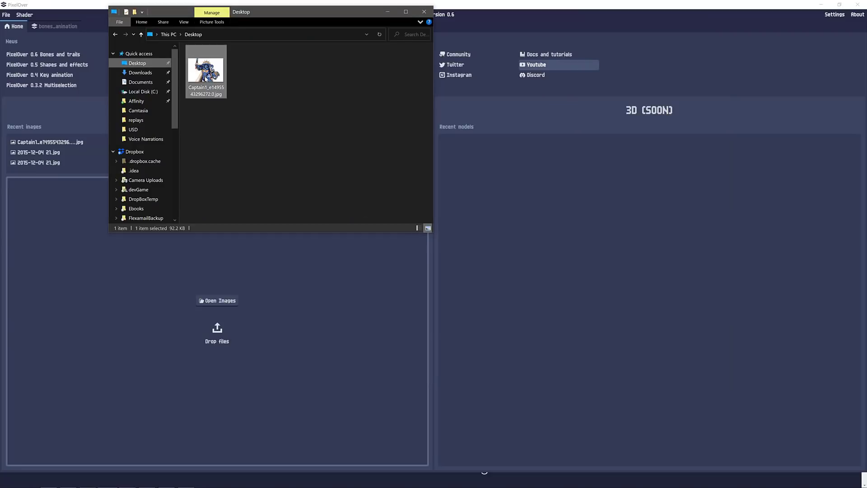
left_click_drag(205, 72, 153, 348)
left_click(650, 14)
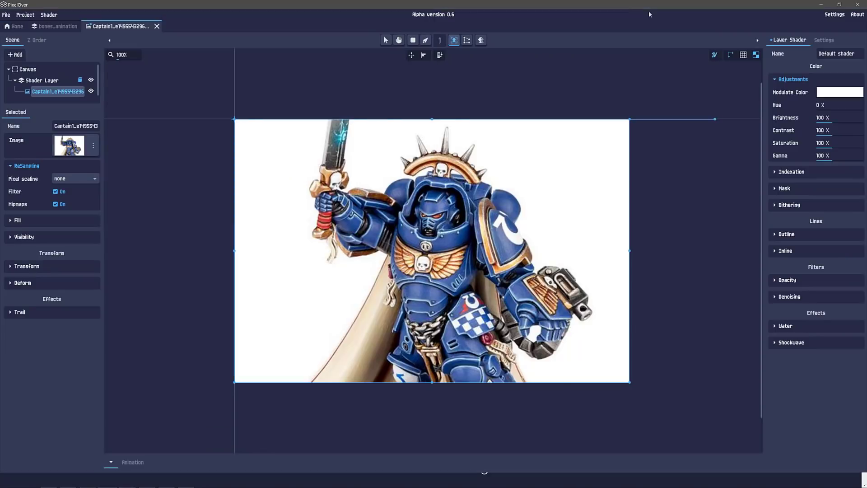
Scale the captain image layer down to 688 × 458 px (68.8%)
left_click(64, 27)
left_click(108, 26)
left_click(70, 27)
left_click(120, 26)
left_click(389, 43)
left_click(624, 379)
left_click_drag(624, 380, 490, 316)
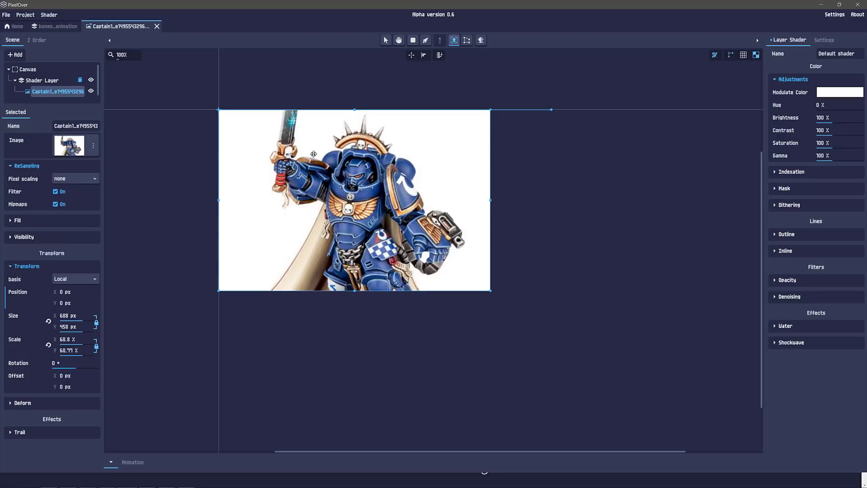
Apply the saved 'sweetie' favourite shader (contrast 135%, saturation 140%, gamma 80%) and zoom in
left_click(50, 16)
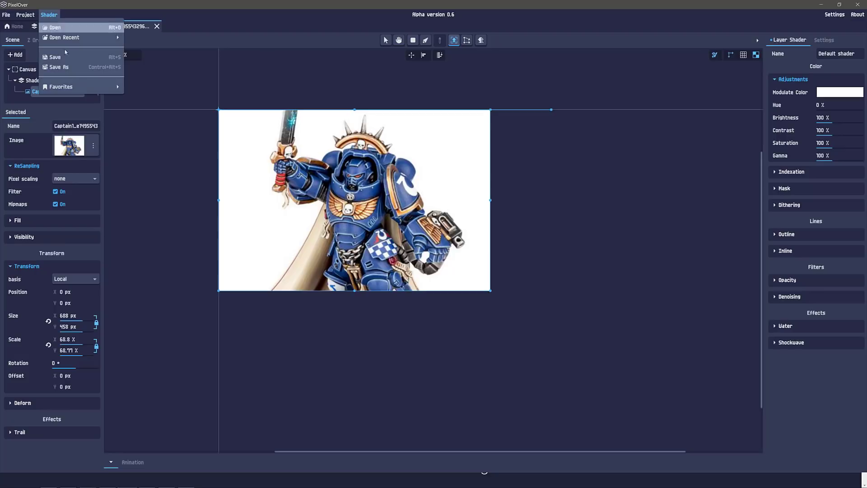
mouse_move(72, 87)
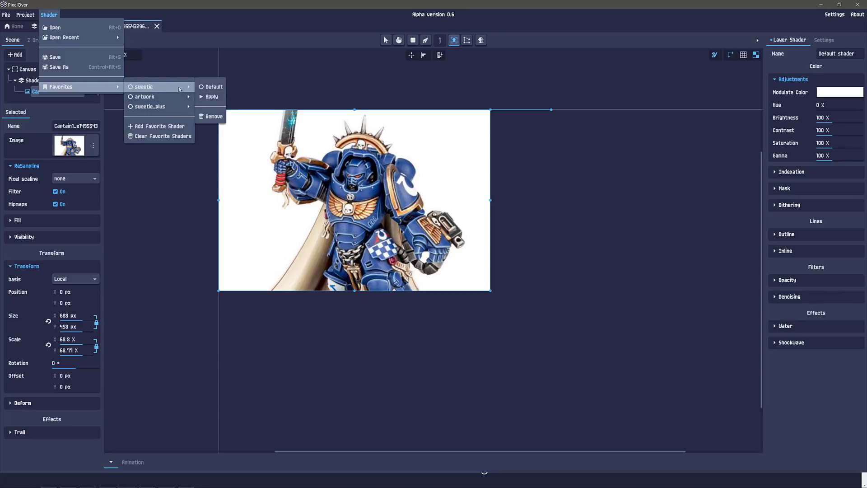
left_click(211, 97)
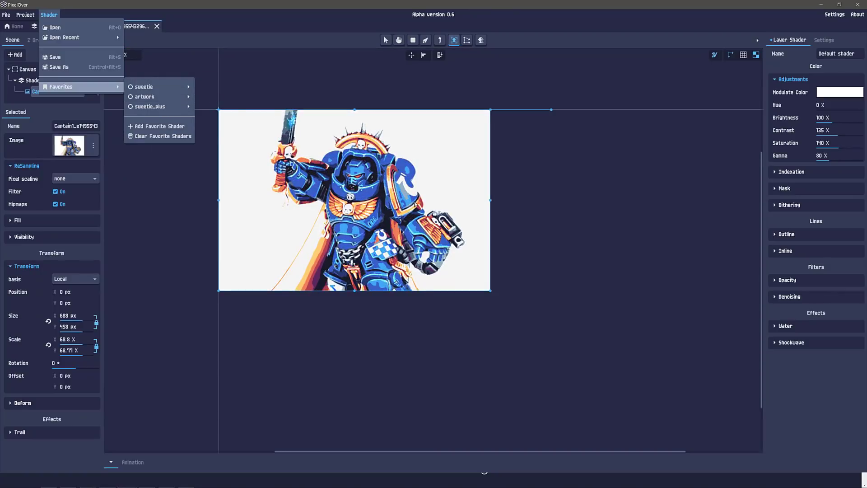
scroll(415, 204, "up", 2)
scroll(414, 204, "up", 1)
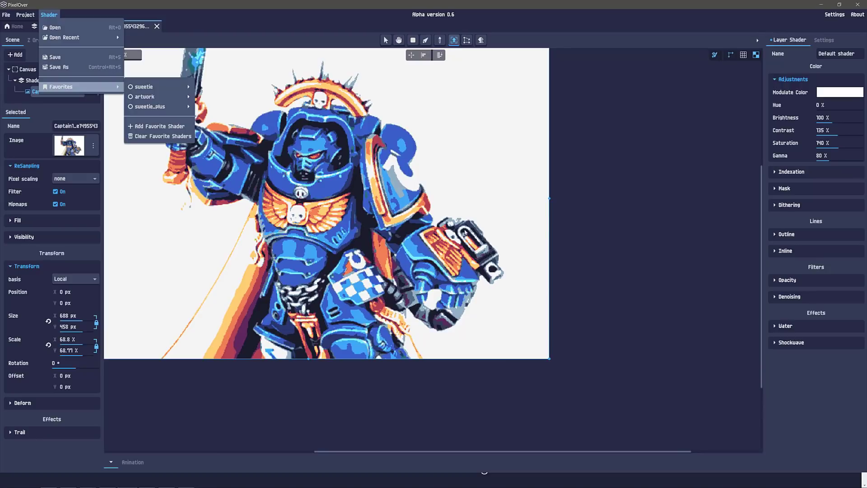
left_click_drag(465, 232, 594, 287)
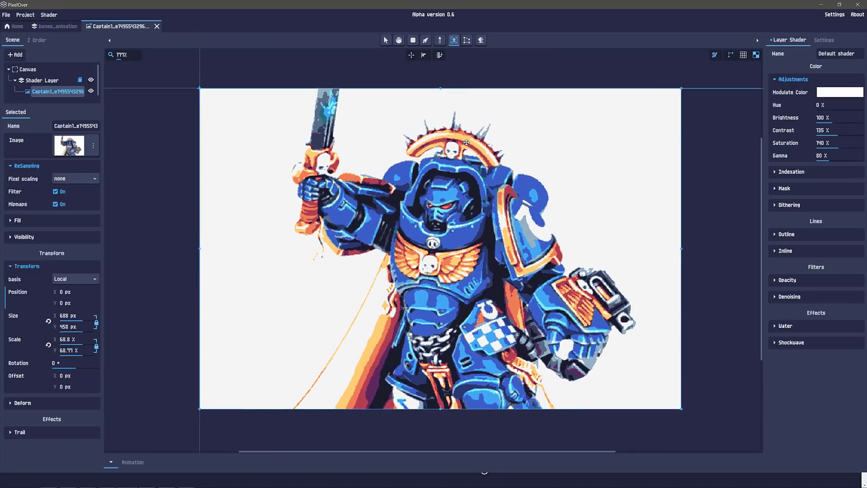
Compare original and pixel-art halves, trying dark red and pale pink tints before returning to white
left_click(483, 42)
mouse_move(433, 245)
left_mouse_down()
mouse_move(296, 248)
mouse_move(617, 248)
mouse_move(192, 238)
mouse_move(652, 248)
mouse_move(436, 232)
left_mouse_up()
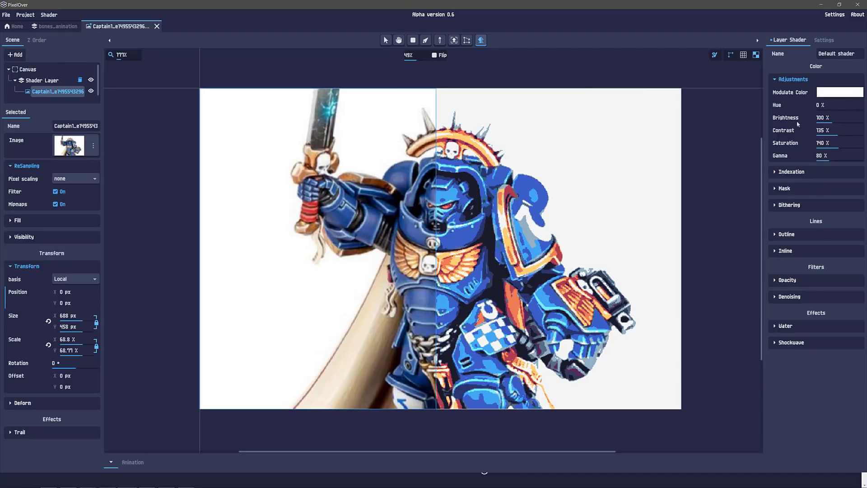
left_click(840, 92)
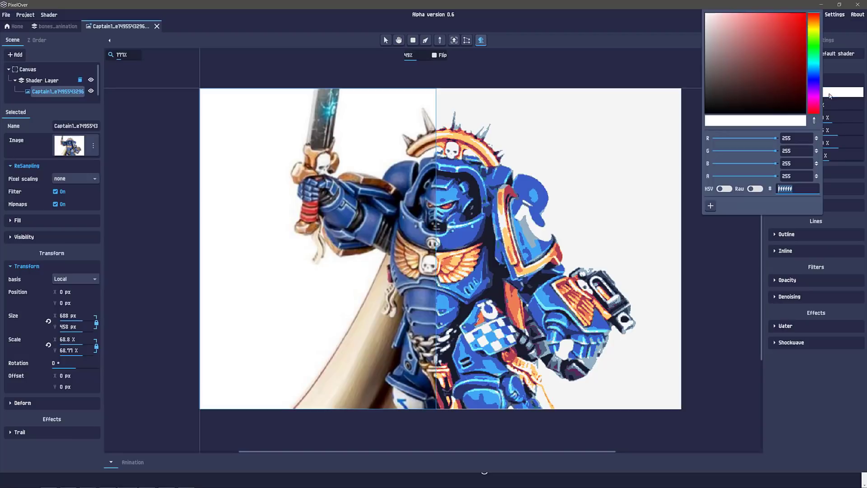
left_click(781, 62)
mouse_move(781, 62)
left_mouse_down()
mouse_move(797, 35)
mouse_move(722, 24)
left_mouse_up()
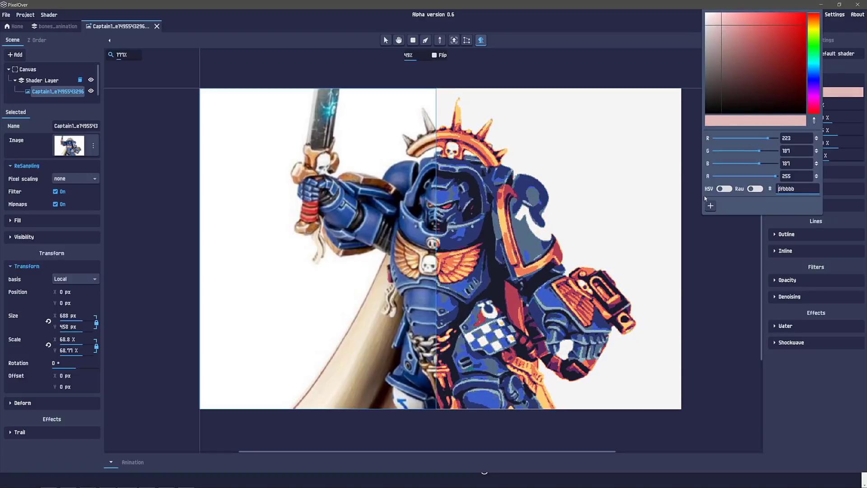
left_click_drag(727, 45, 674, 4)
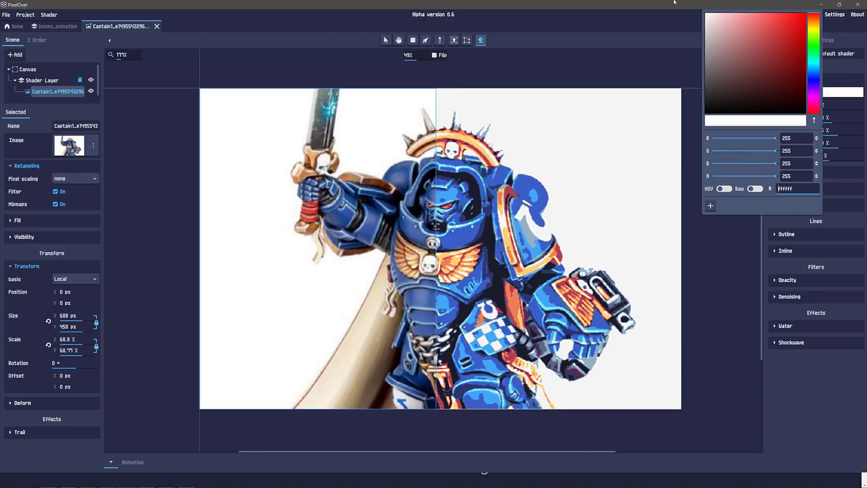
left_click(806, 414)
Shift the pixel-art half's hue, then undo back to 100% contrast, saturation and gamma
left_click_drag(818, 105, 835, 138)
key("ctrl+z")
key("ctrl+z")
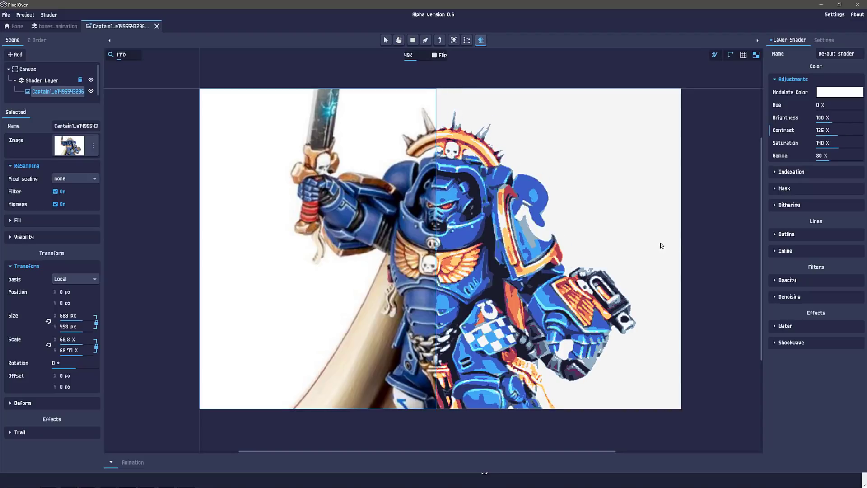
key("ctrl+z")
key("ctrl+z")
key("ctrl+z")
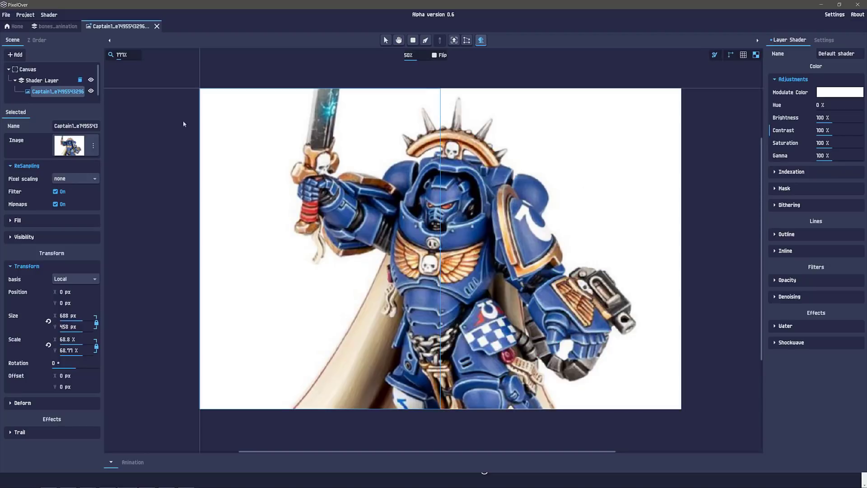
left_click(57, 15)
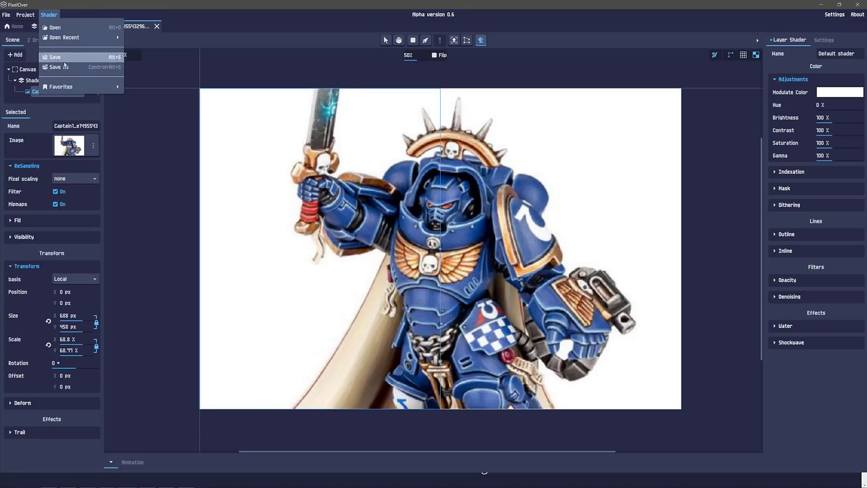
mouse_move(75, 86)
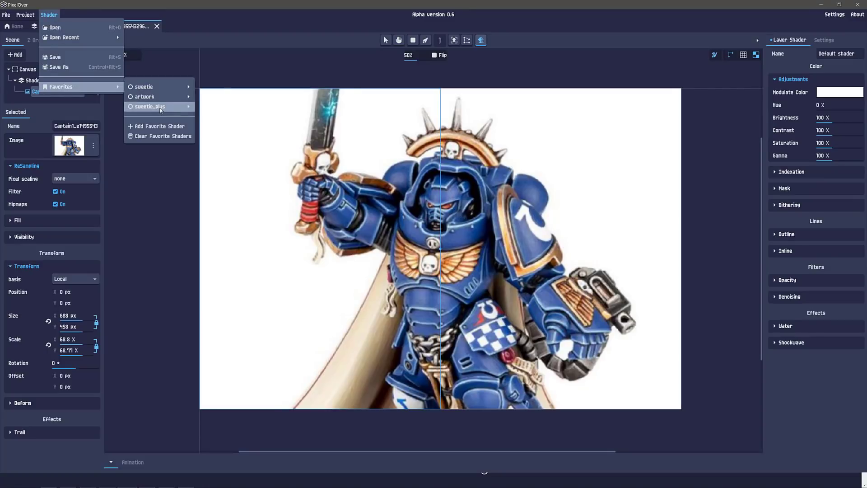
mouse_move(159, 106)
left_click(209, 120)
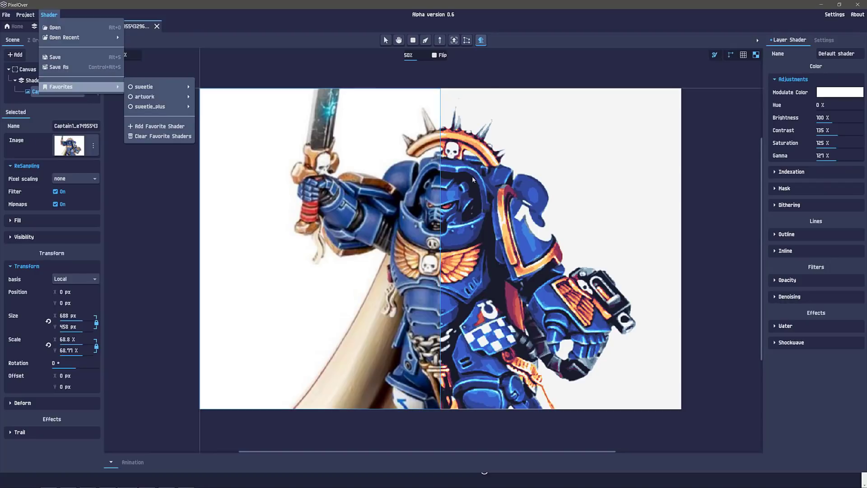
left_click(775, 173)
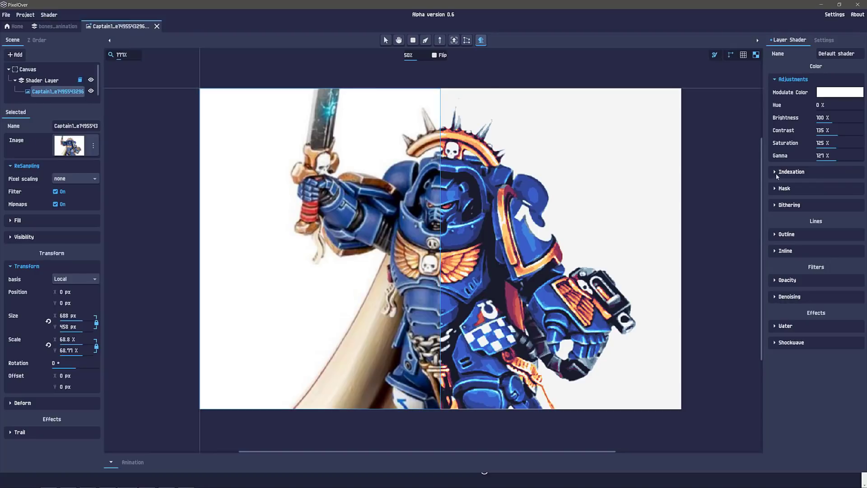
Recolour Indexation palette swatch 5 from red to a near-black tone
left_click(776, 174)
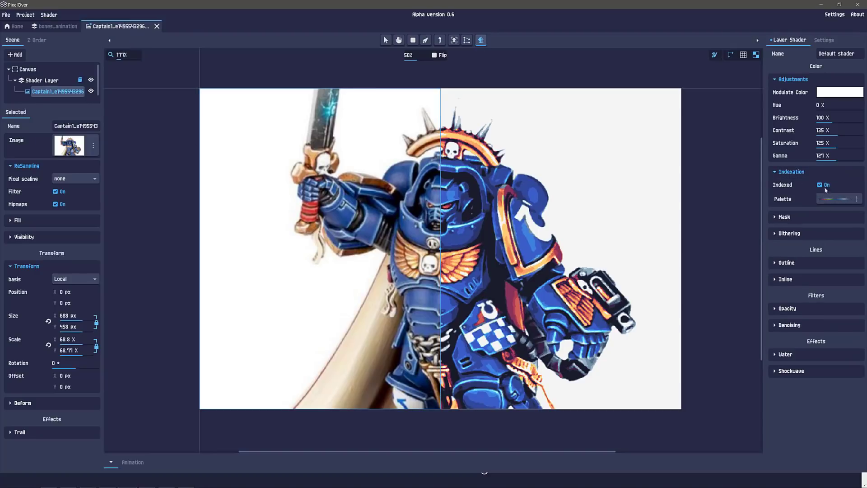
left_click(847, 201)
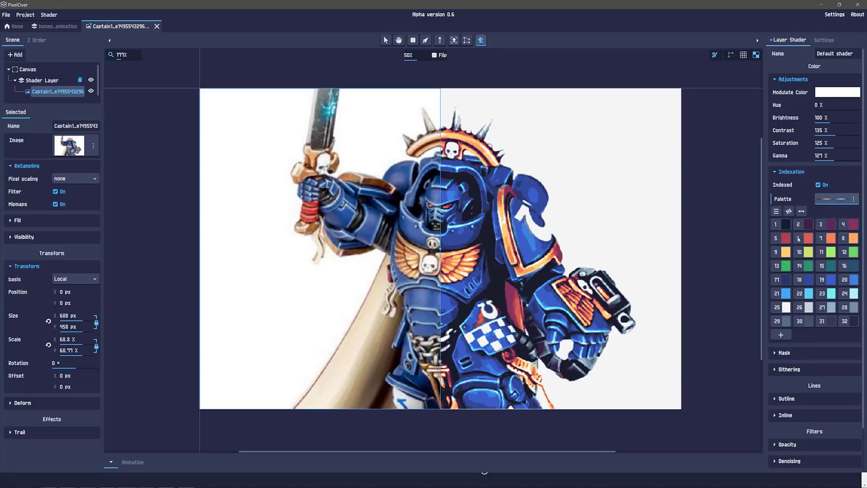
left_click(854, 200)
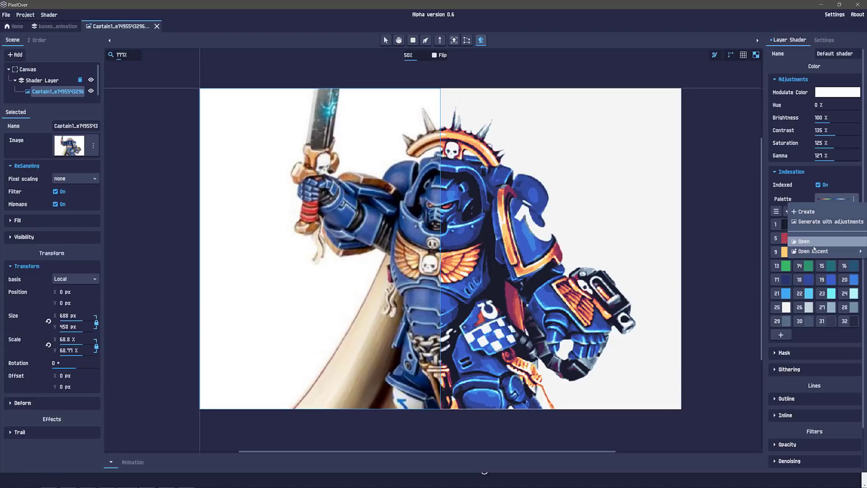
left_click(847, 178)
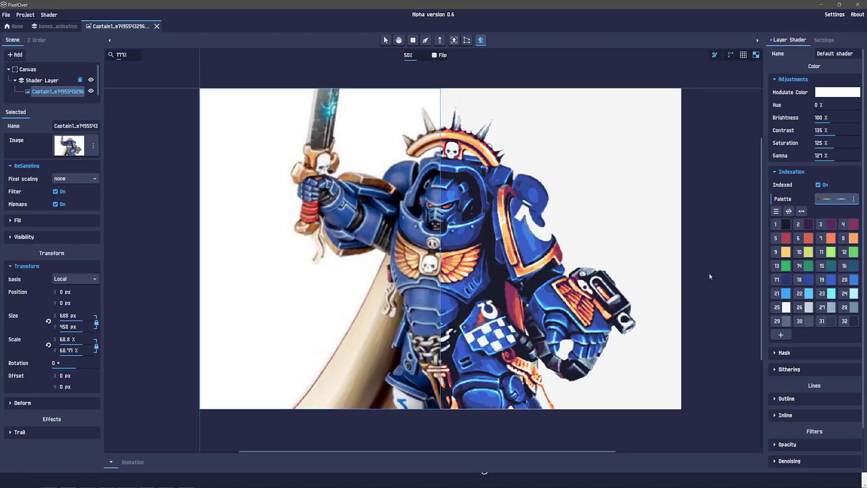
left_click(786, 241)
left_click_drag(749, 116, 675, 116)
left_click(766, 385)
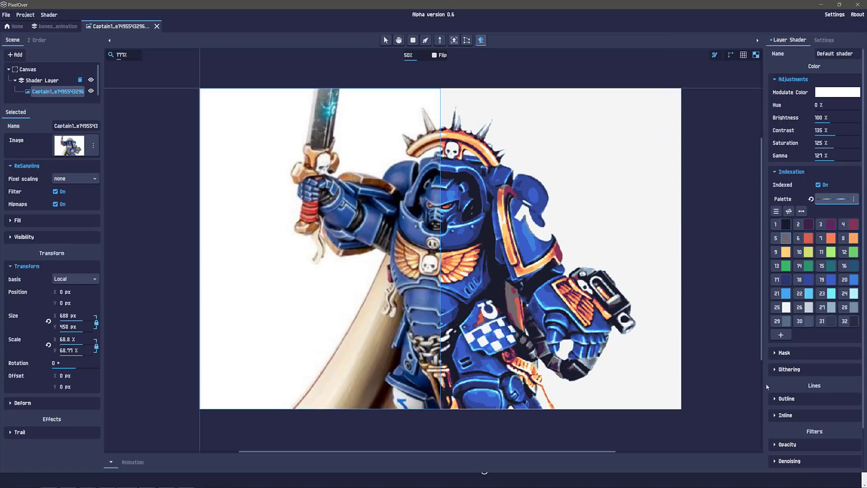
left_click(778, 354)
scroll(777, 361, "down", 1)
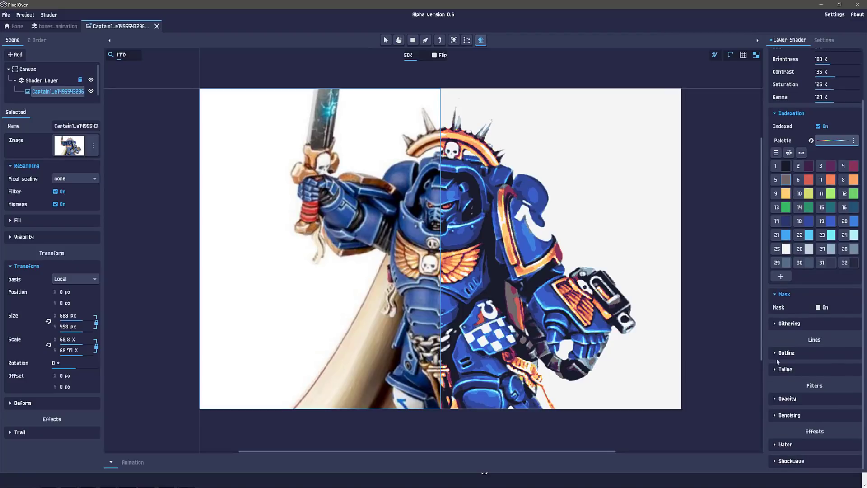
Switch the mask on and look at its palette options, leaving the mask palette empty
left_click(818, 307)
left_click(817, 340)
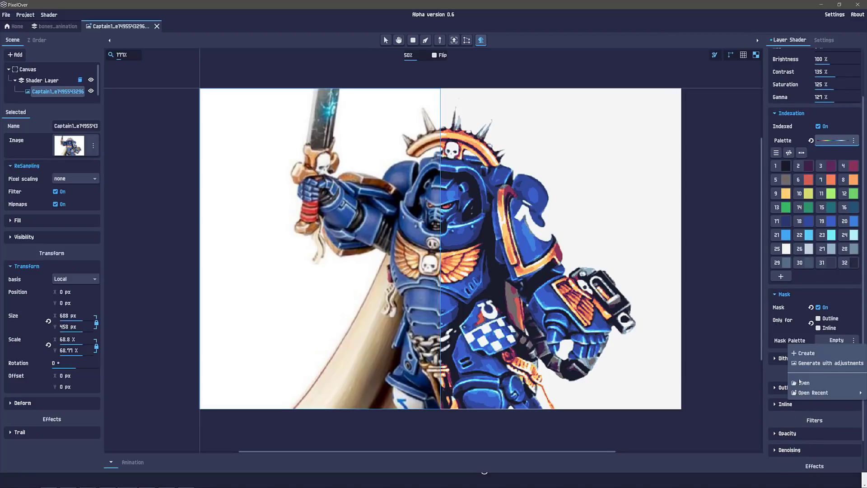
left_click(815, 311)
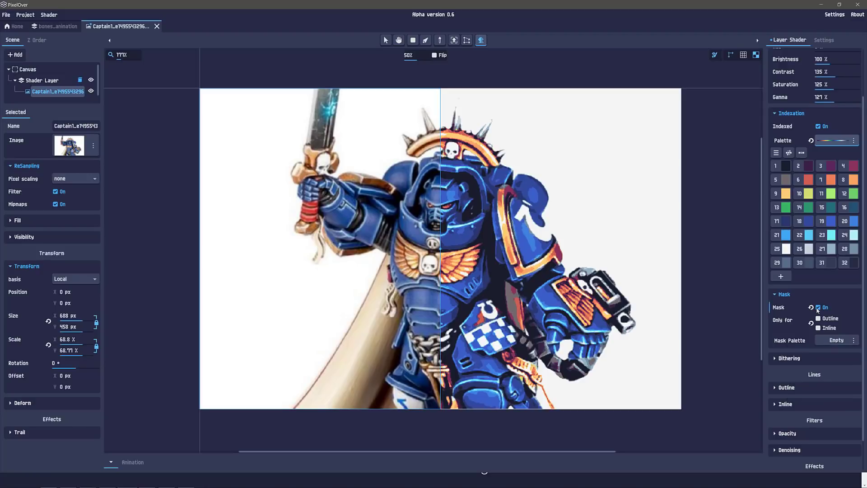
left_click(784, 294)
Turn dithering on with an amount of 51.7%
left_click(775, 324)
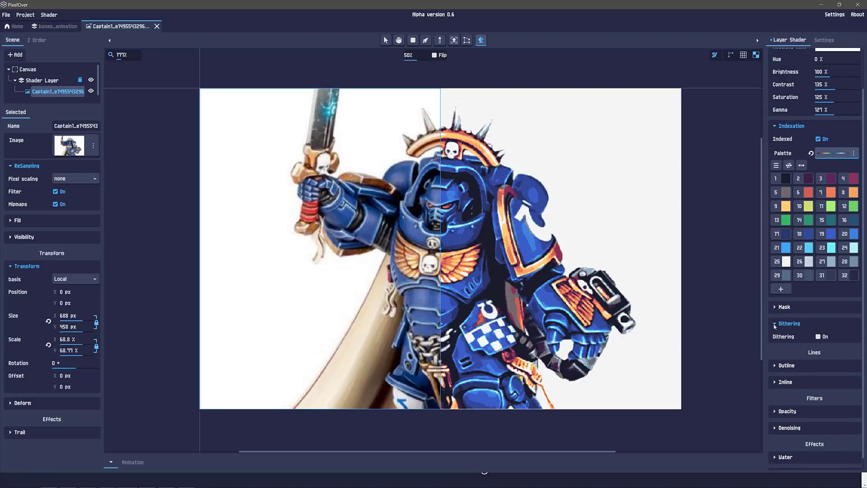
left_click(817, 337)
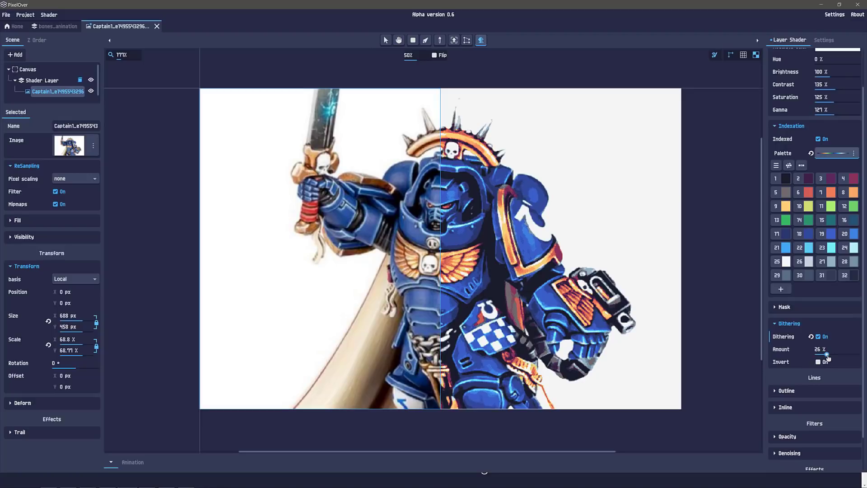
mouse_move(831, 351)
left_mouse_down()
mouse_move(813, 351)
mouse_move(853, 353)
mouse_move(838, 358)
left_mouse_up()
Turn on a 2 px black outline around the captain image
left_click(783, 392)
scroll(802, 382, "down", 2)
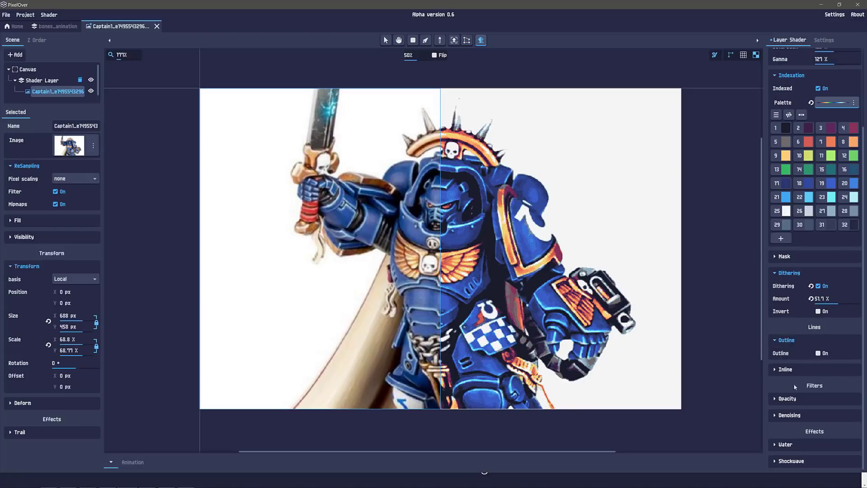
left_click(818, 353)
mouse_move(826, 370)
left_mouse_down()
mouse_move(846, 370)
mouse_move(817, 373)
mouse_move(865, 368)
mouse_move(838, 368)
left_mouse_up()
Add a 1 px black inline to the captain image
scroll(768, 271, "down", 1)
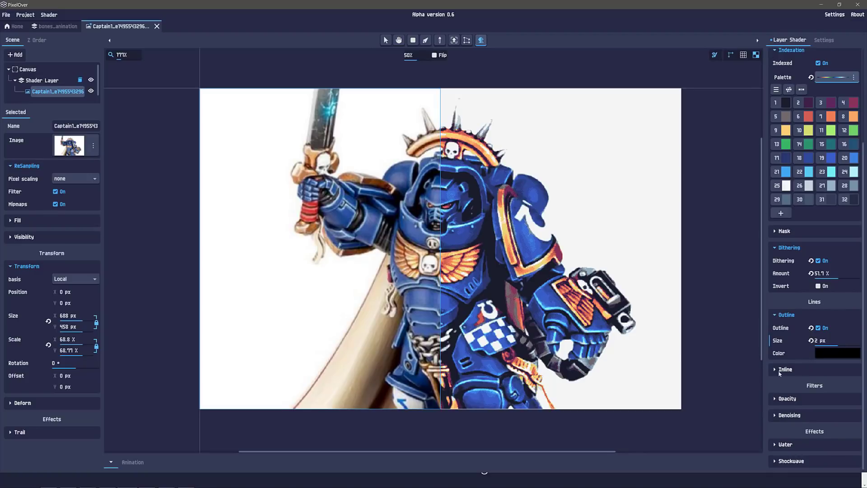
left_click(779, 369)
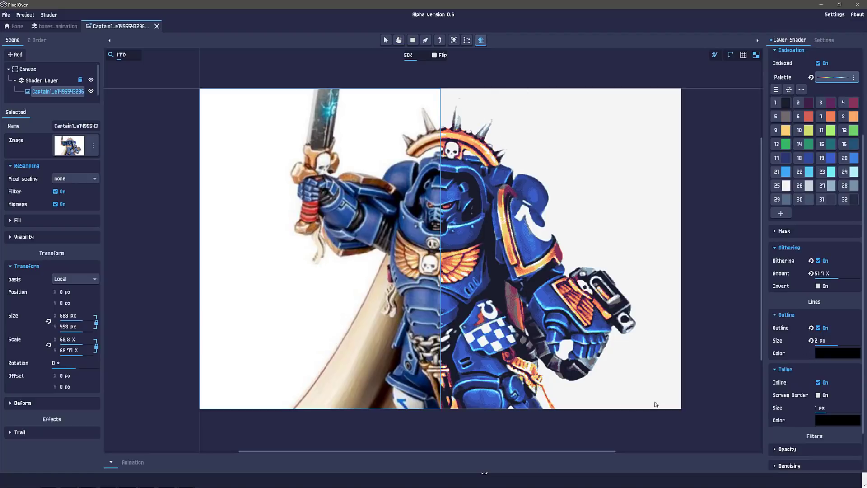
scroll(742, 421, "up", 2)
scroll(803, 426, "down", 2)
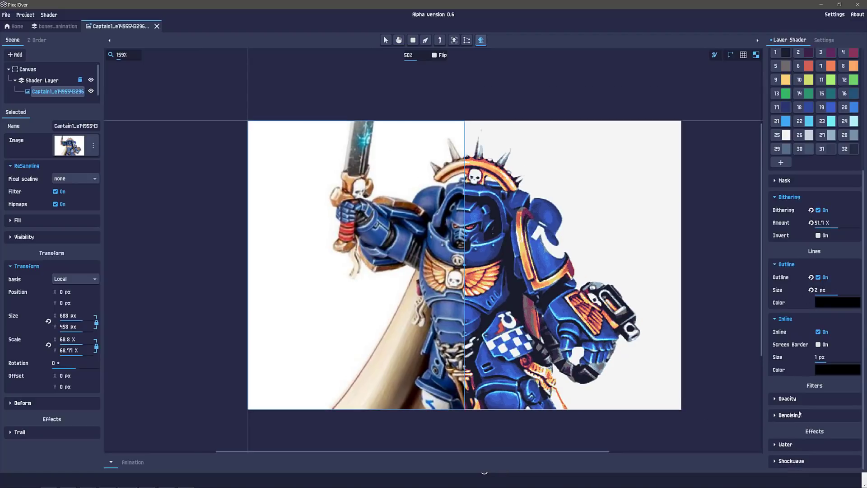
Enable denoising with edge threshold 0.07, sigma radius 3.2 and sigma coefficient 2
left_click(788, 414)
scroll(781, 409, "down", 2)
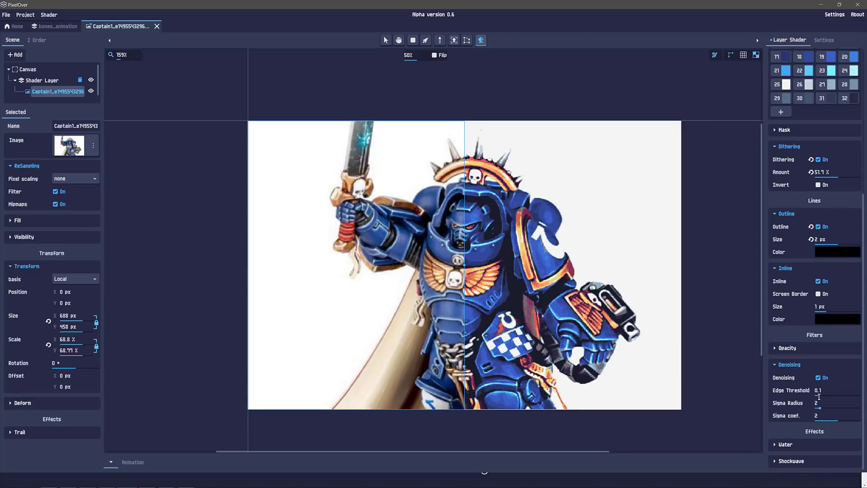
left_click_drag(819, 396, 827, 413)
left_click(33, 404)
scroll(47, 396, "down", 2)
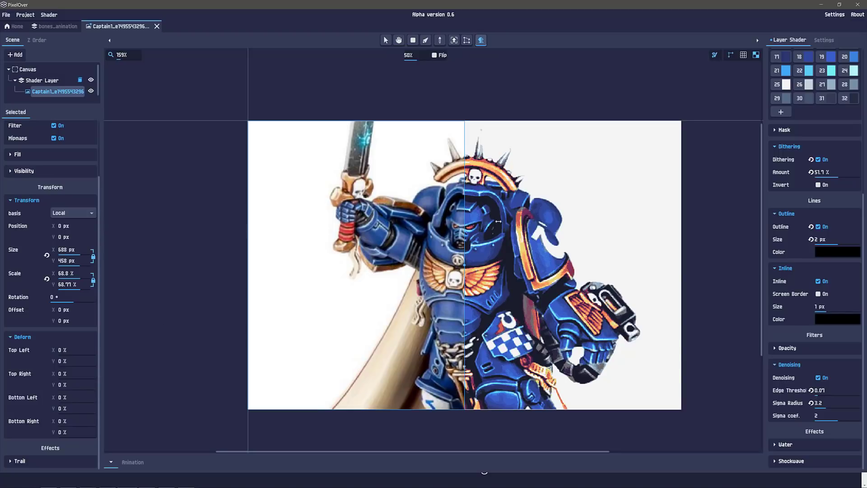
Open flamethrower_animation.pixelover from the Home screen's Recent 2D projects list
left_click(18, 26)
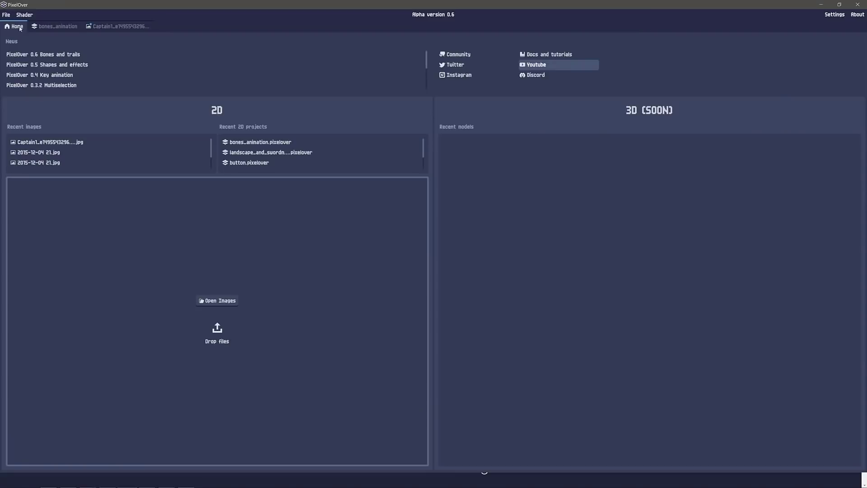
scroll(267, 163, "down", 3)
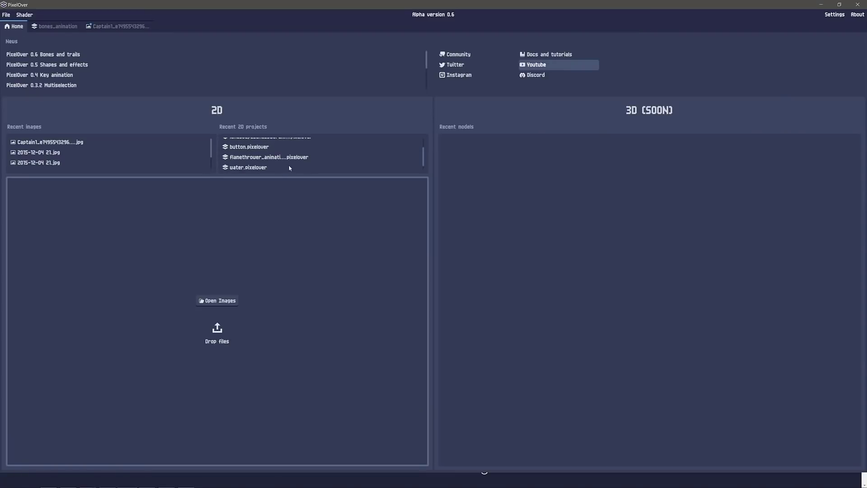
scroll(289, 168, "down", 1)
double_click(263, 154)
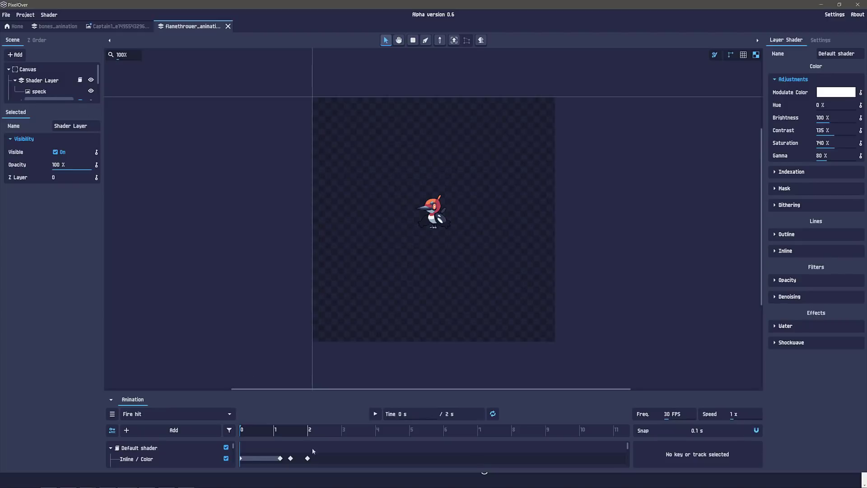
Play the Fire hit animation, select the flamethrower sprite, and expand the timeline to view every keyed track
left_click(376, 414)
left_click(376, 414)
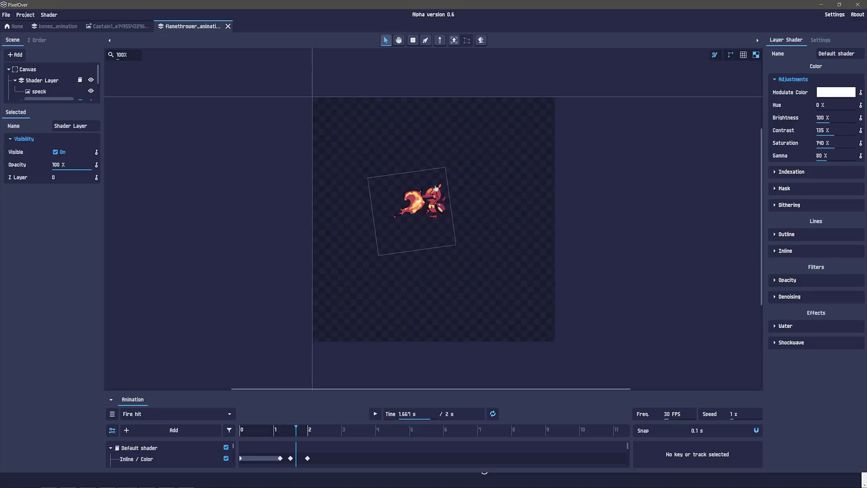
left_click(442, 209)
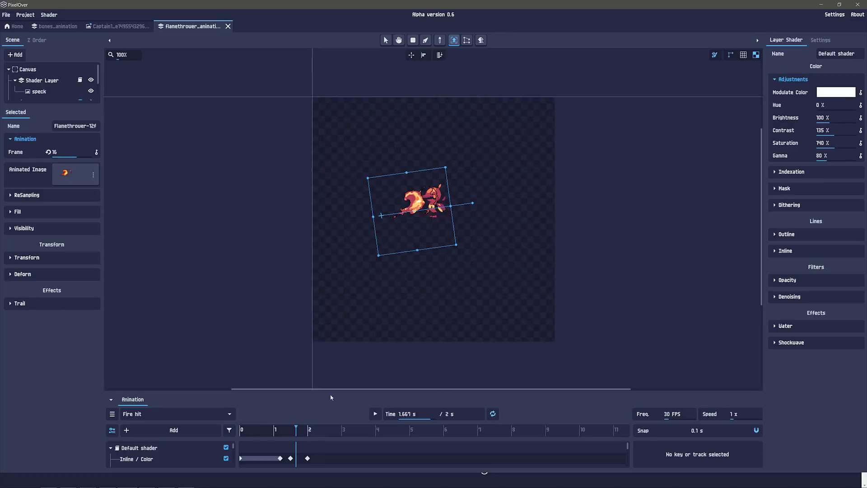
left_click_drag(334, 390, 334, 194)
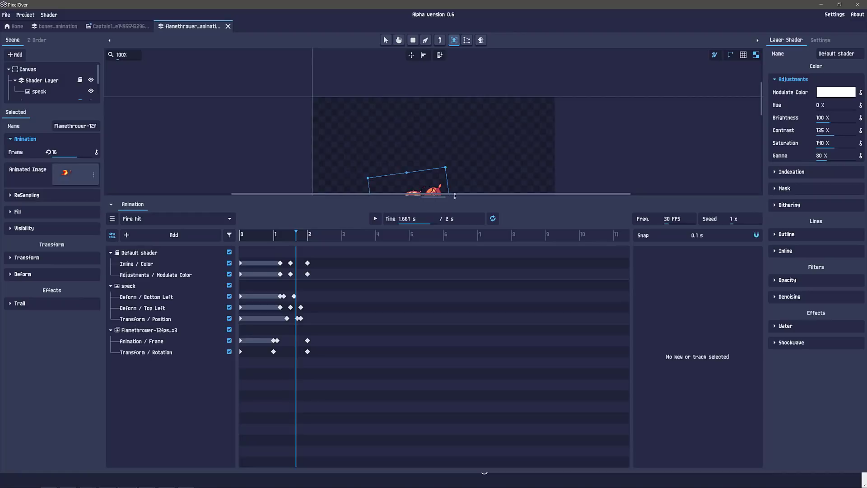
left_click_drag(455, 195, 434, 349)
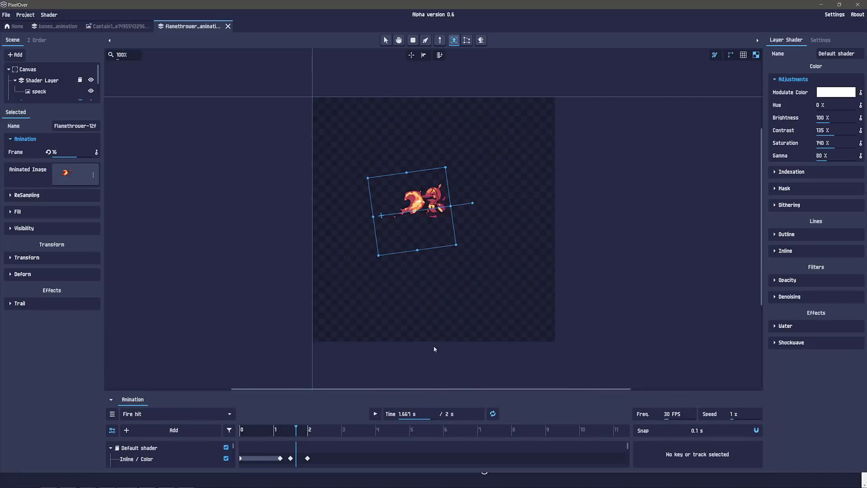
Check the sprite's resampling settings, show a canvas grid and hide the checkerboard background
left_click(19, 196)
left_click(19, 195)
left_click(742, 56)
left_click(757, 56)
left_click(757, 56)
left_click(756, 56)
left_click(757, 56)
left_click(756, 56)
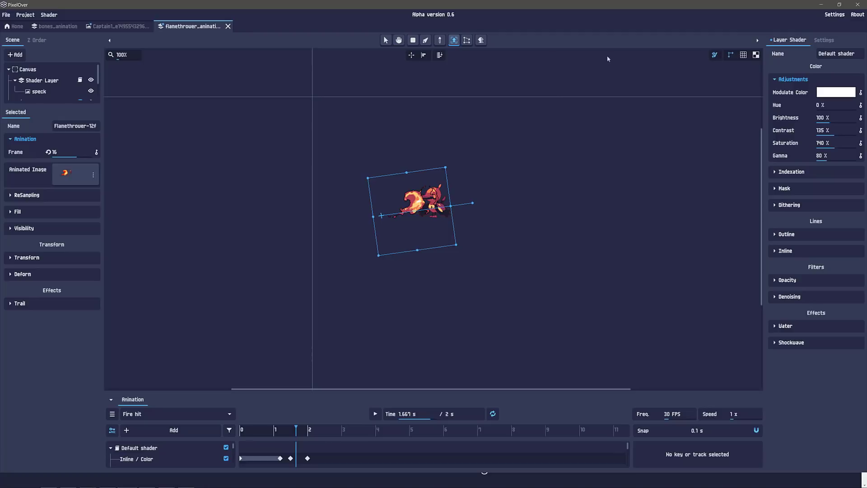
Grab the sprite's bottom-right corner in deform mode, then bring up the Captain image for transforming
left_click(467, 41)
left_click(457, 245)
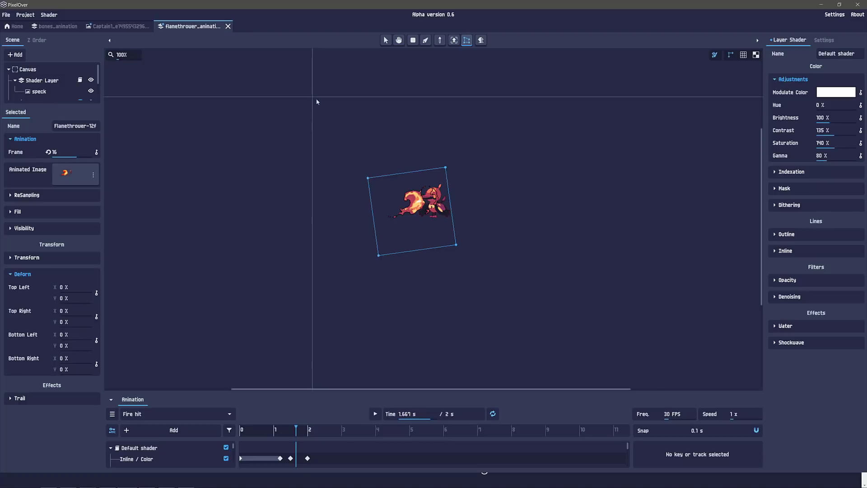
left_click(124, 26)
left_click(467, 40)
Shift the marine image, skew its top-right corner to 15.63 %, 15.1 % and widen it to 755 px
left_click_drag(484, 227, 494, 238)
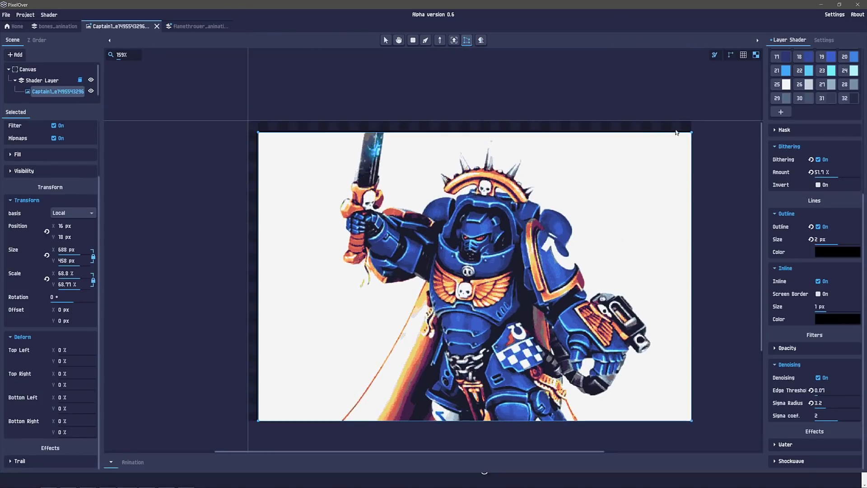
left_click_drag(691, 132, 624, 176)
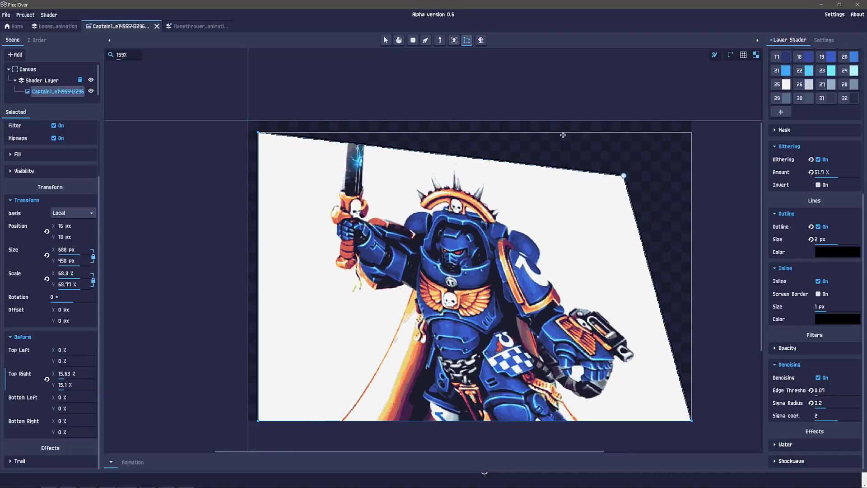
left_click(453, 41)
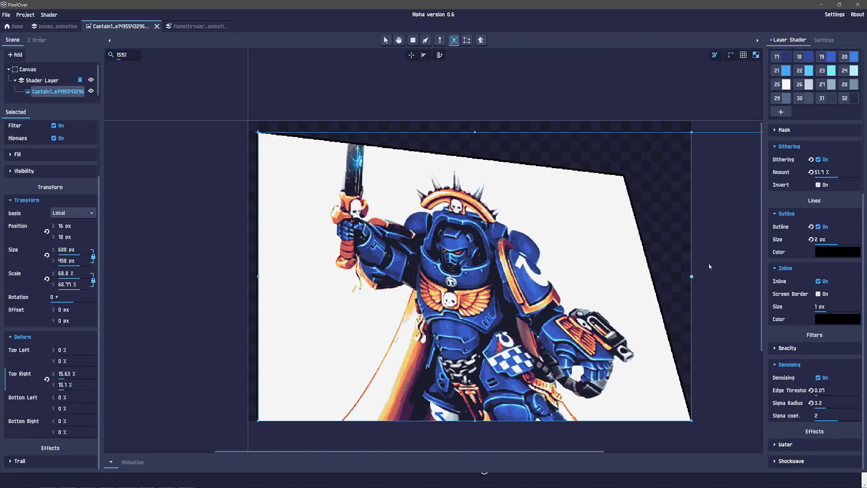
left_click_drag(694, 277, 737, 277)
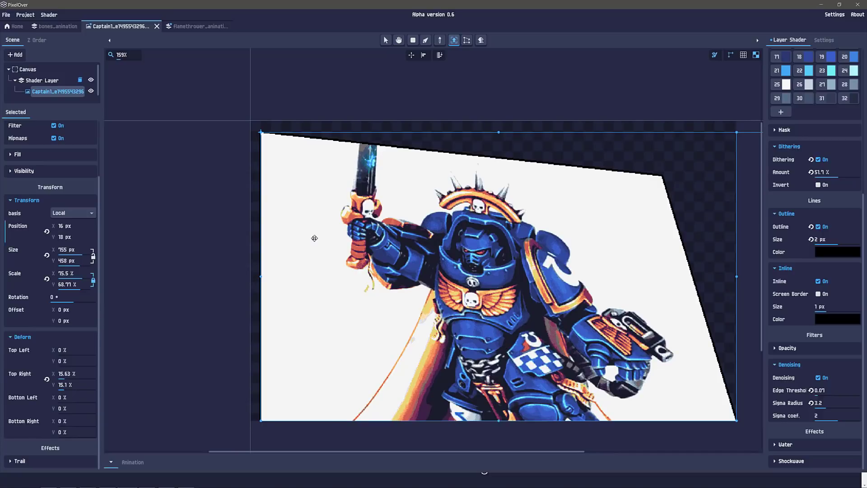
key("alt+Tab")
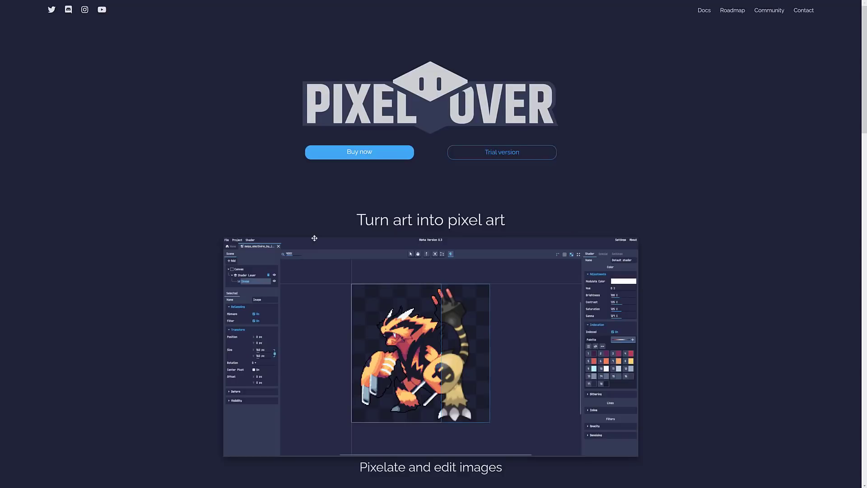
scroll(503, 327, "down", 6)
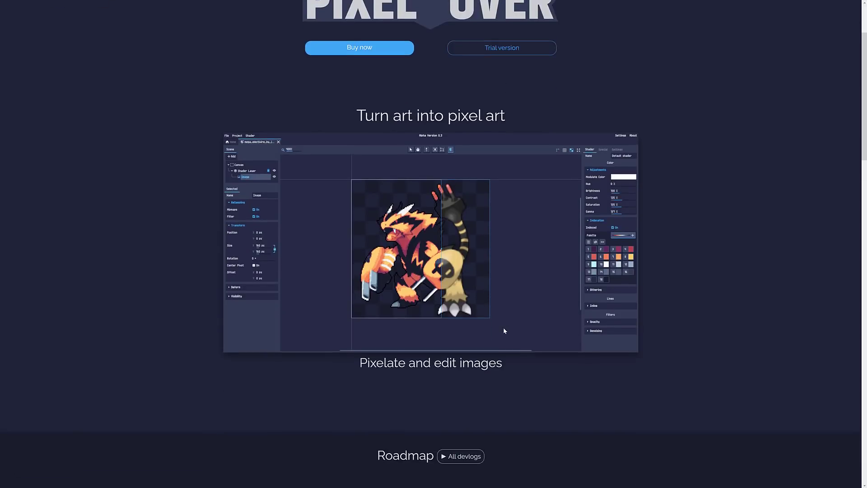
scroll(504, 331, "down", 1)
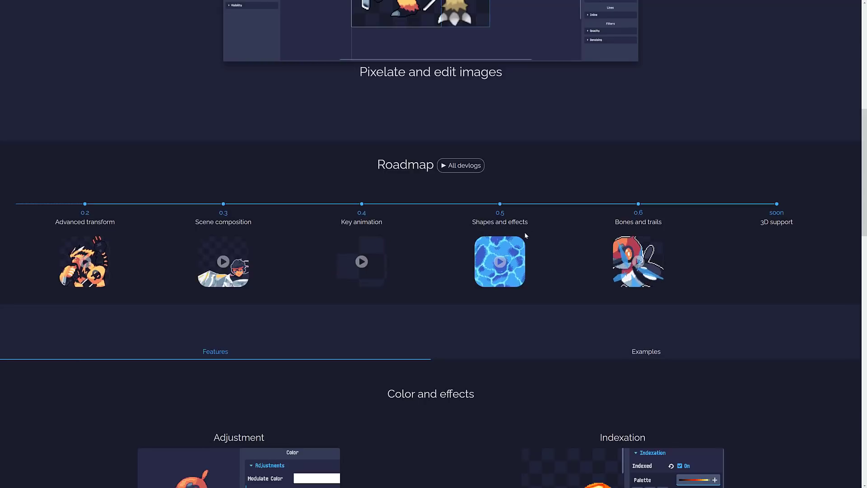
key("alt+Tab")
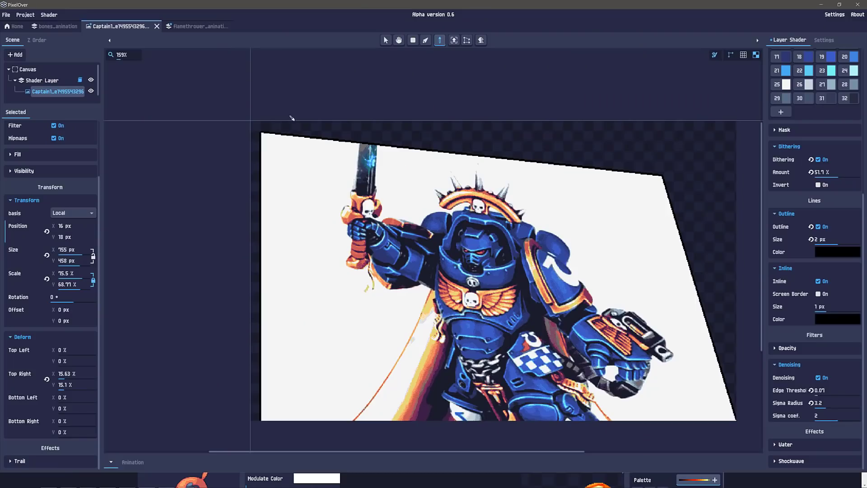
Open the water project from the start page and select its water layer in the enlarged scene tree
left_click(14, 26)
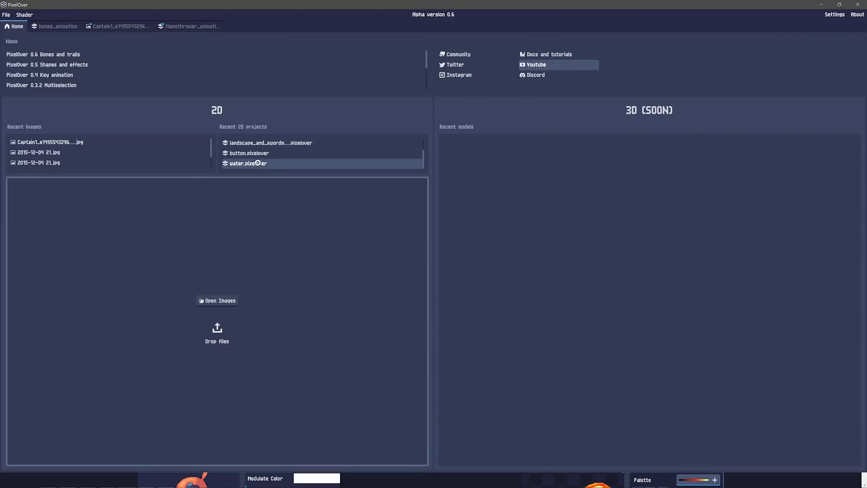
scroll(518, 233, "up", 5)
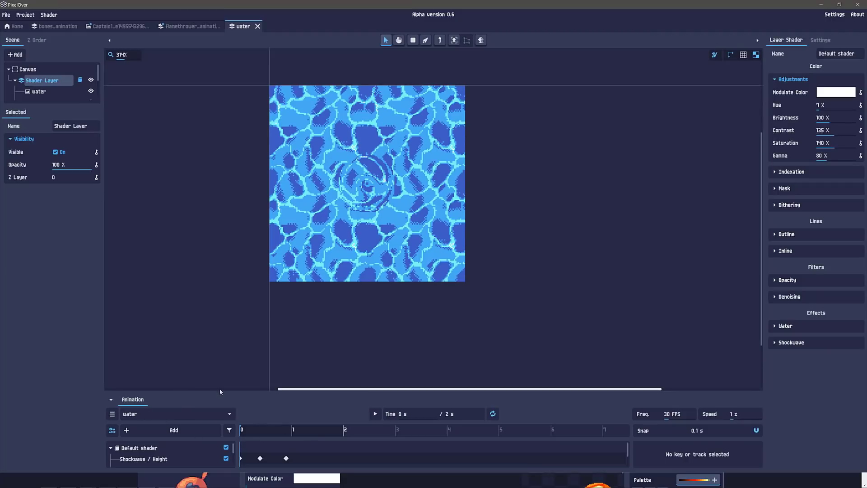
left_click_drag(49, 104, 38, 263)
left_click(36, 92)
key("Down")
key("Down")
key("Down")
key("Up")
left_click(45, 93)
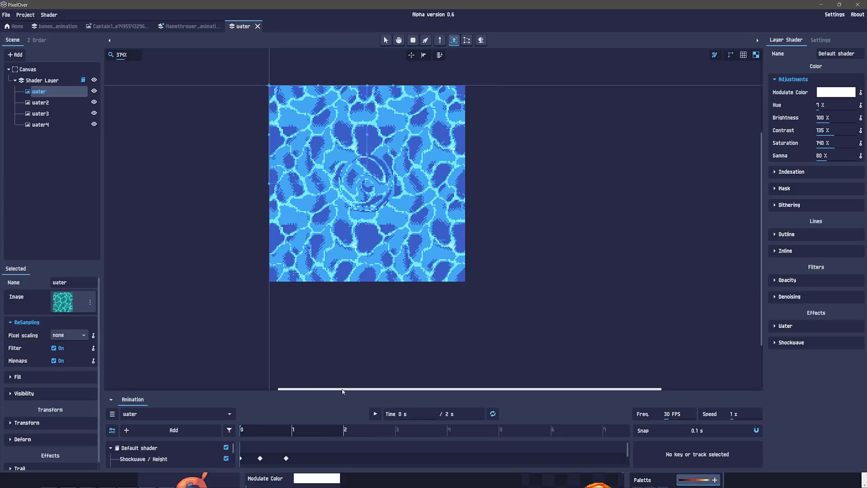
Expand the Shockwave settings and play the 2 s water animation with its keyed tracks
left_click_drag(342, 391, 325, 206)
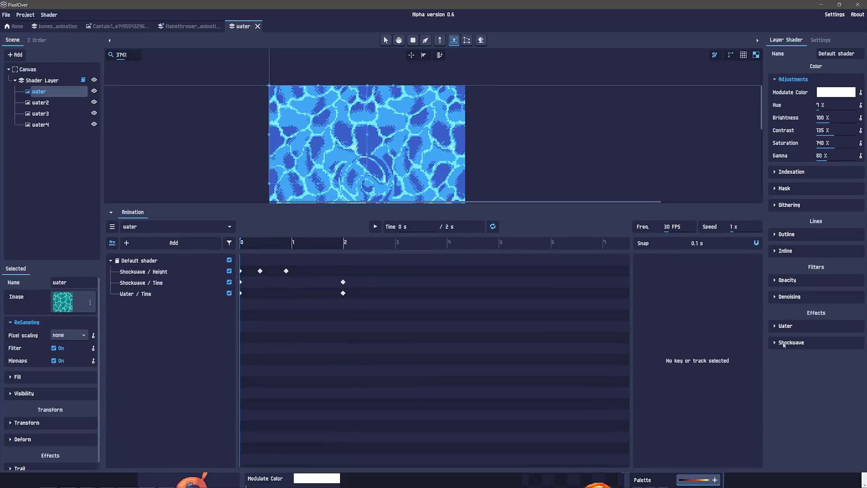
left_click(788, 342)
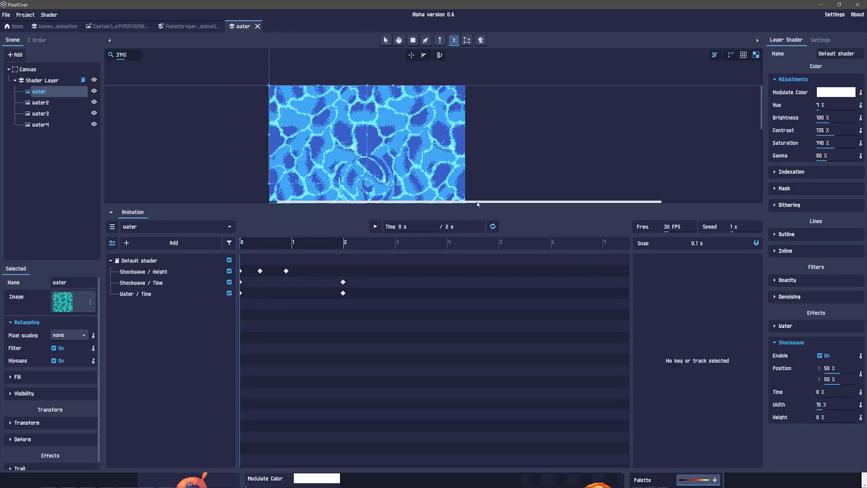
left_click(375, 227)
left_click_drag(558, 206, 558, 335)
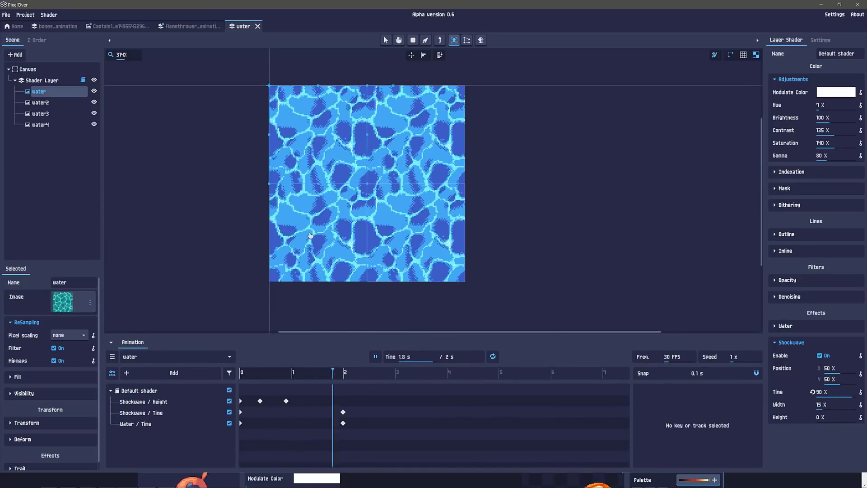
Return to the PixelOver website in Opera and highlight the 'soon 3D support' roadmap entry
key("alt+Tab")
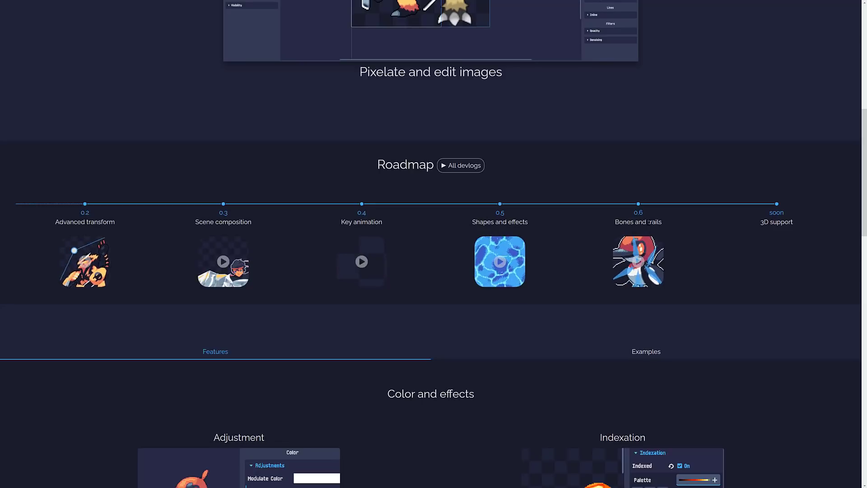
left_click_drag(788, 219, 754, 211)
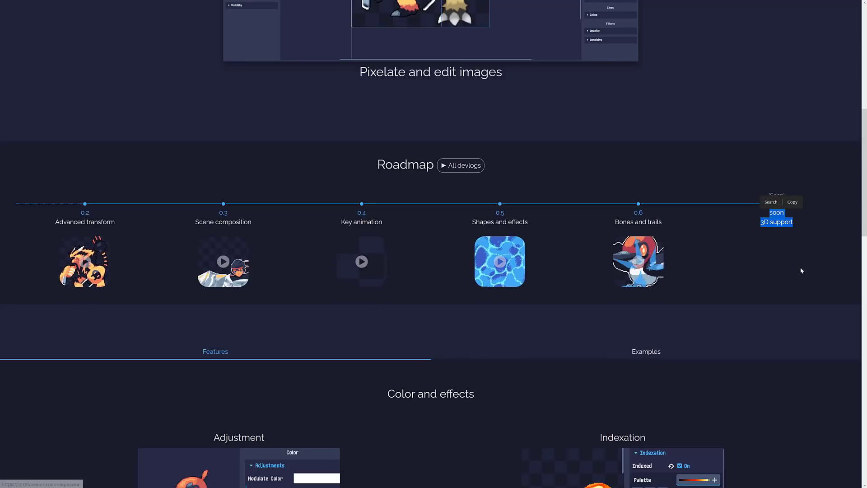
left_click(722, 267)
Scroll down through the PixelOver site's feature sections
scroll(723, 267, "down", 7)
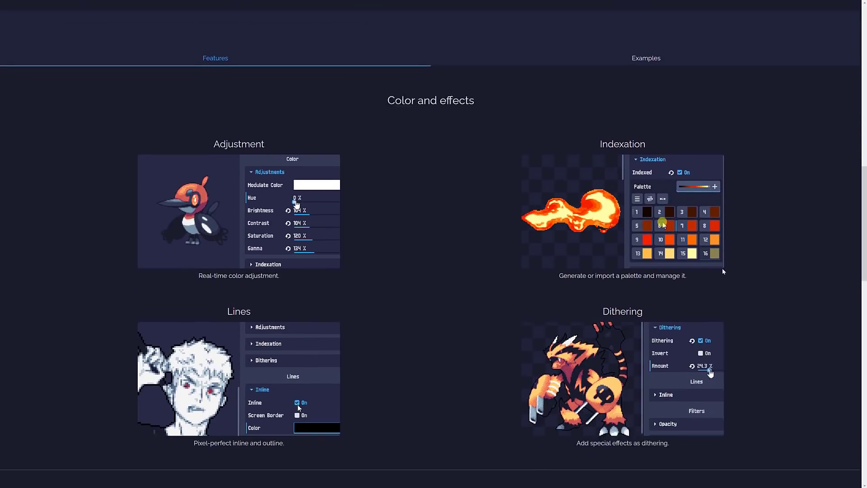
scroll(722, 271, "down", 1)
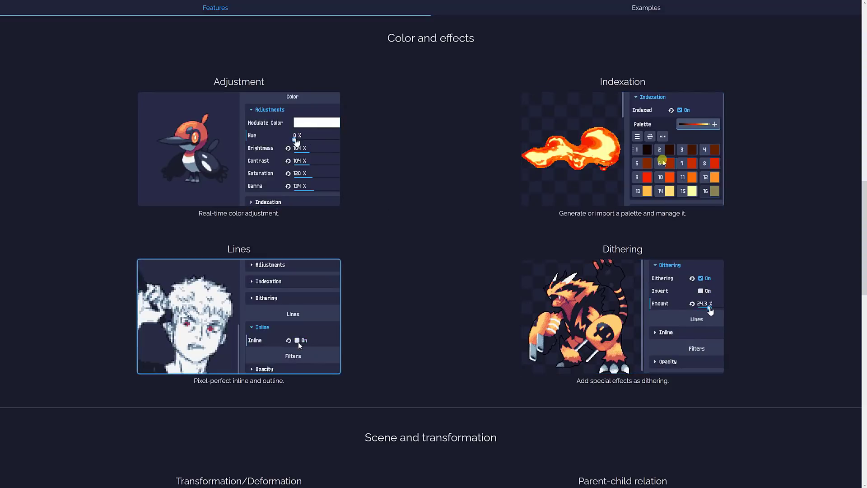
scroll(271, 333, "down", 1)
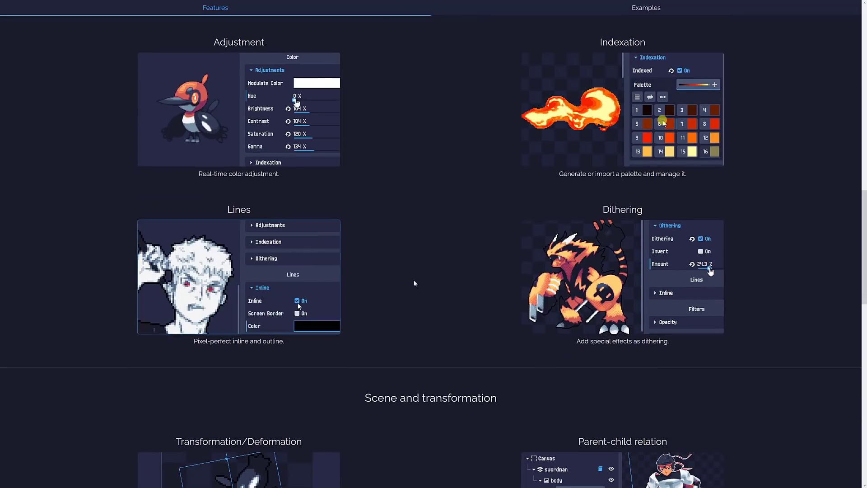
scroll(462, 261, "down", 3)
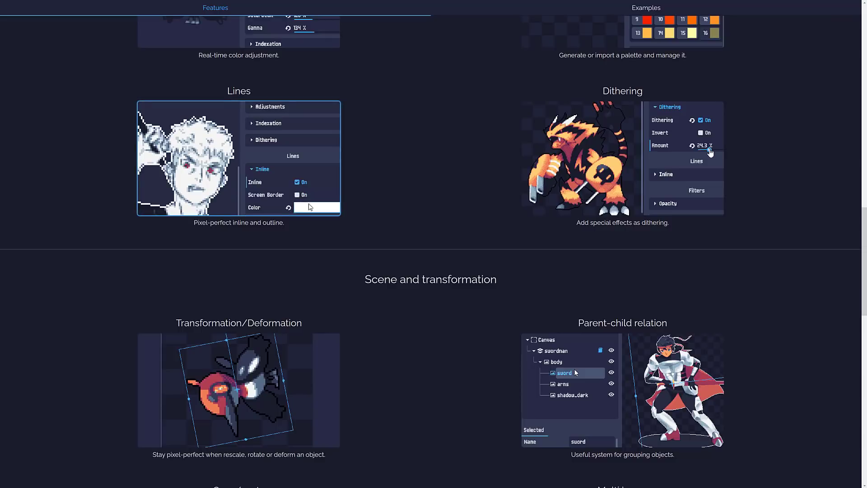
scroll(469, 300, "down", 4)
scroll(475, 239, "down", 2)
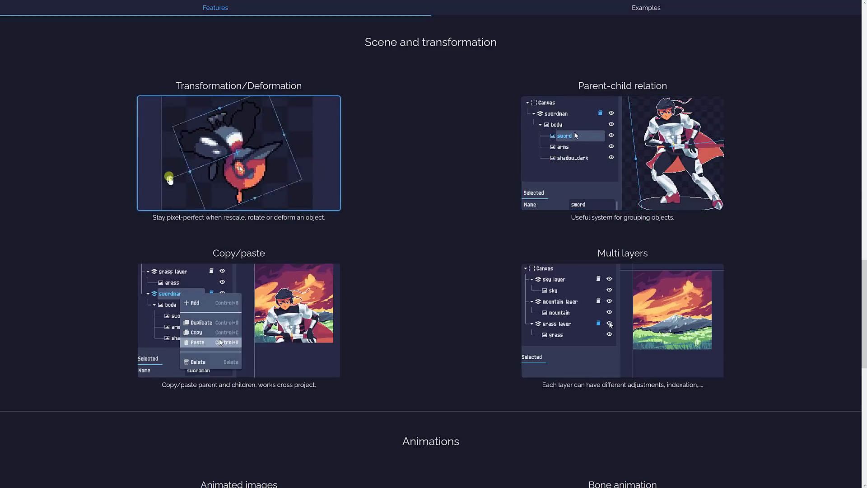
scroll(239, 181, "down", 3)
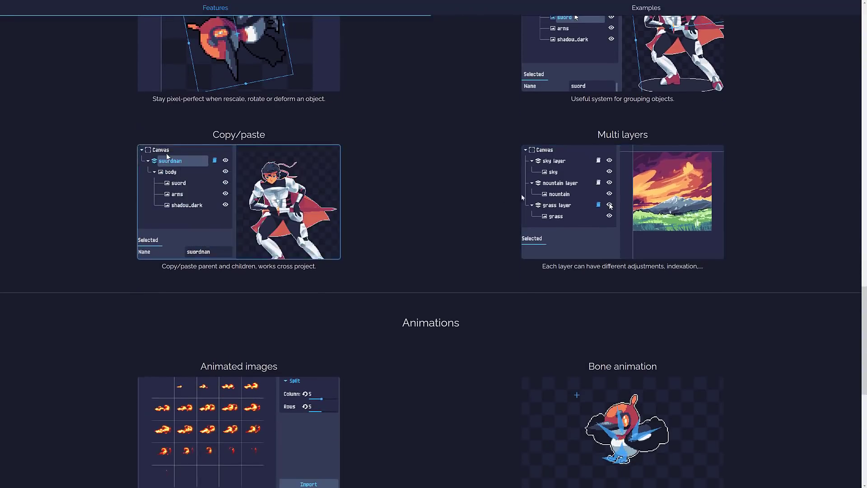
scroll(480, 215, "down", 3)
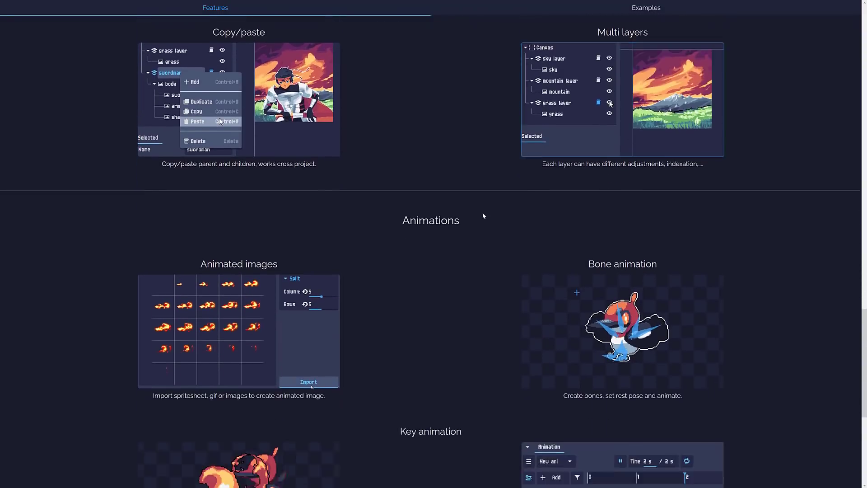
scroll(479, 216, "down", 4)
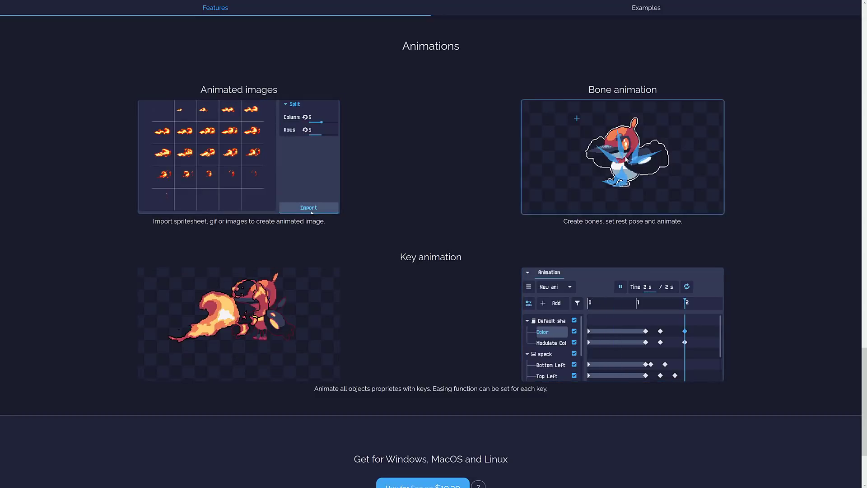
scroll(647, 192, "down", 3)
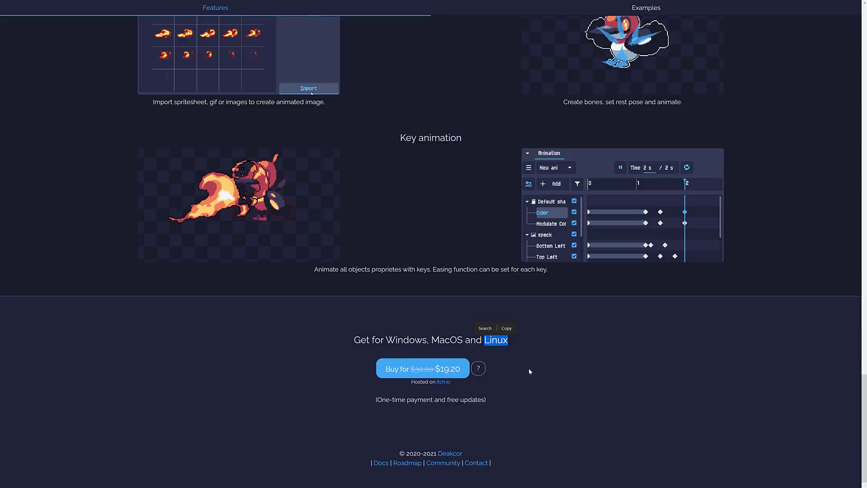
Open the itch.io purchase window, highlight the $19.20 sale price, and close it
left_click(444, 369)
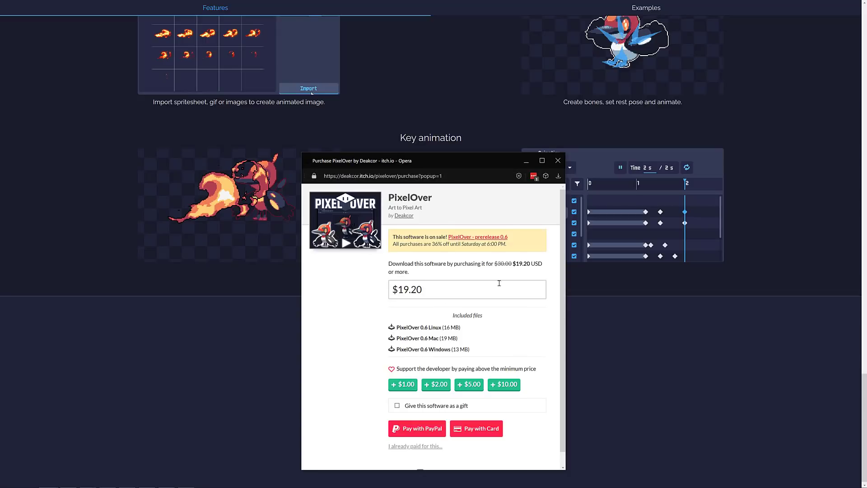
double_click(520, 263)
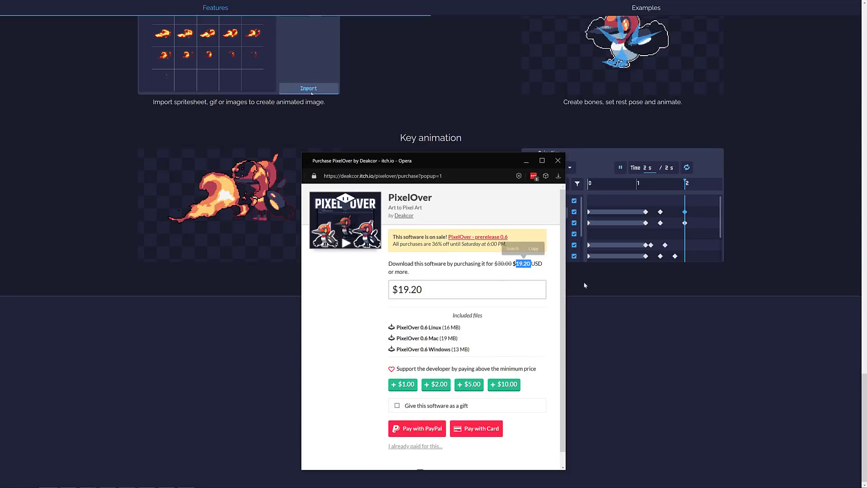
left_click(558, 162)
Scroll to the top of pixelover.io and set the page zoom to 110%
scroll(538, 277, "up", 10)
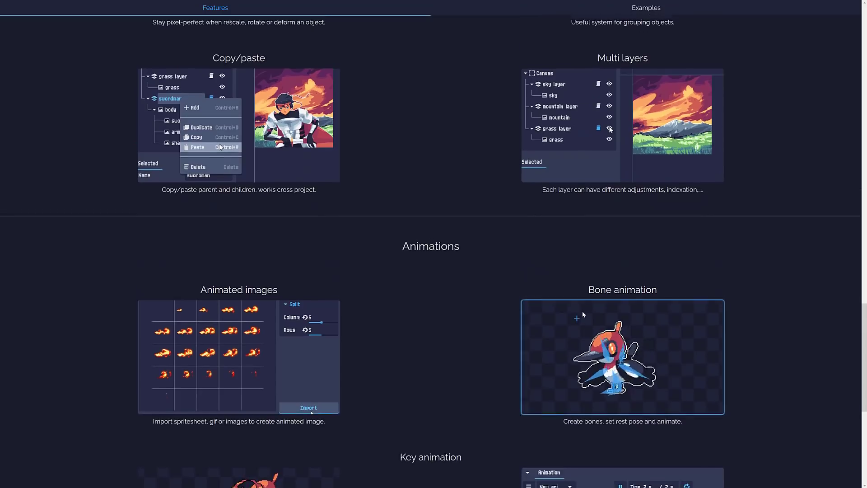
scroll(557, 297, "up", 10)
scroll(692, 282, "down", 3)
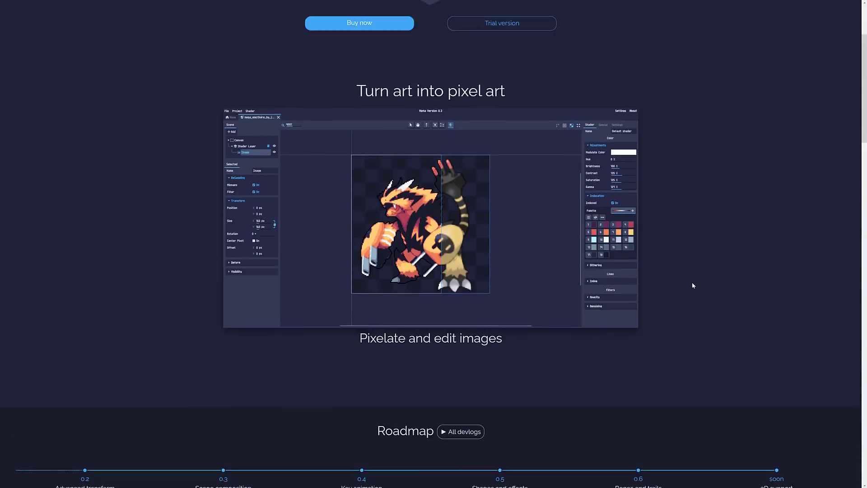
scroll(693, 285, "up", 2)
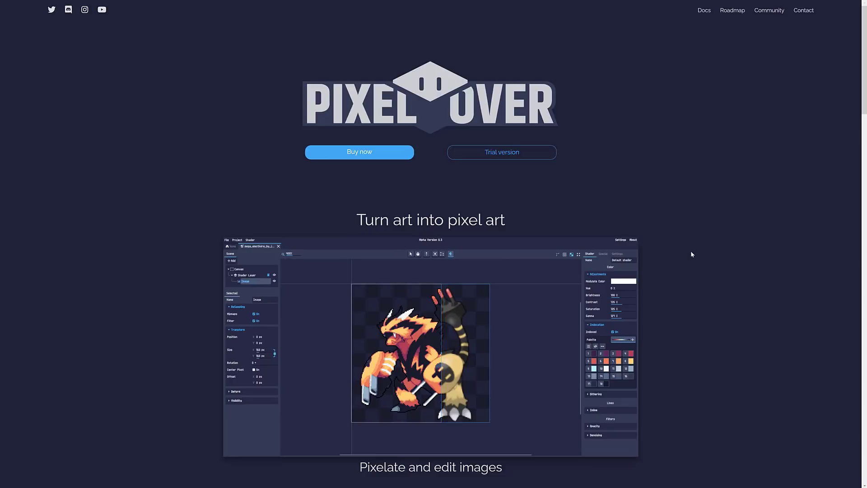
key("ctrl+plus")
key("ctrl+plus")
key("ctrl+minus")
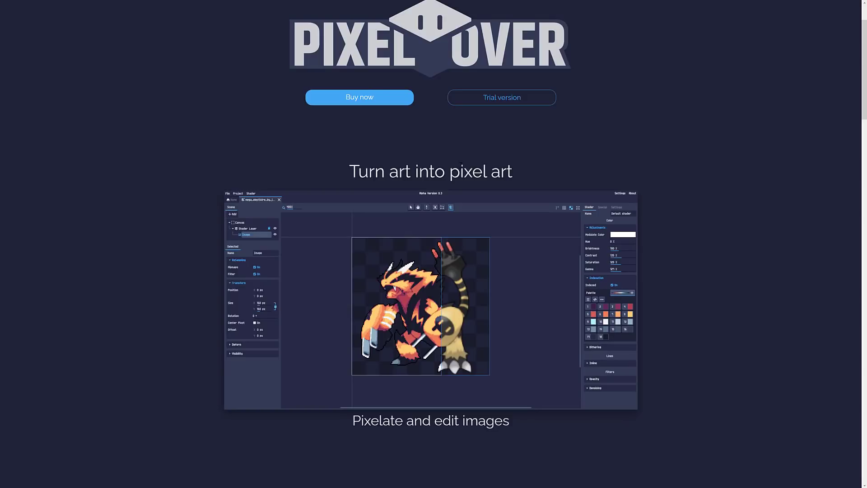
Scroll through the PixelOver 0.6 Bones and trails devlog from new features down to files and price
key("alt+Left")
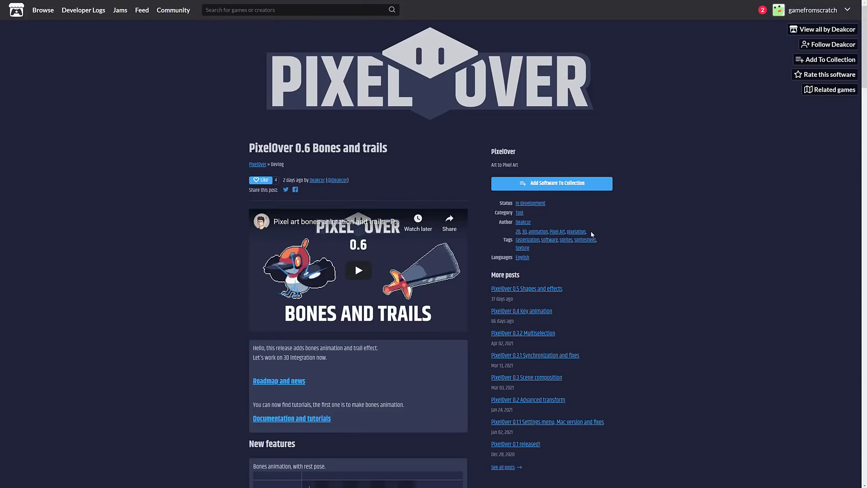
scroll(604, 255, "down", 1)
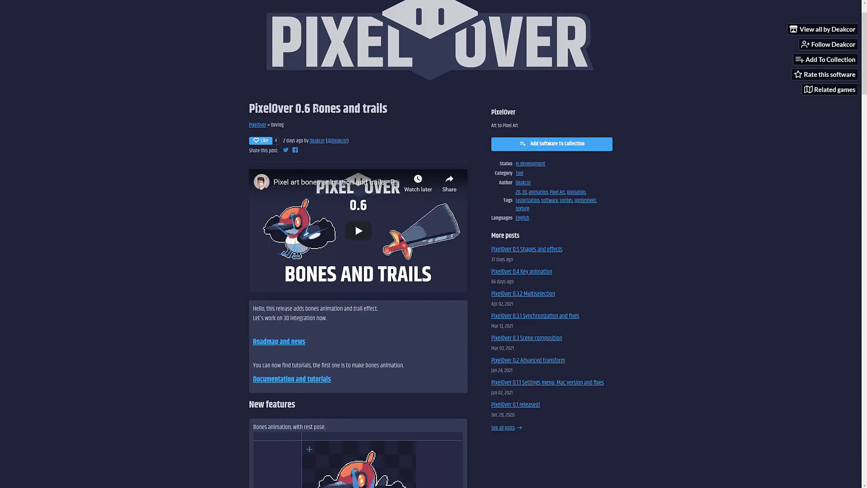
scroll(403, 209, "down", 6)
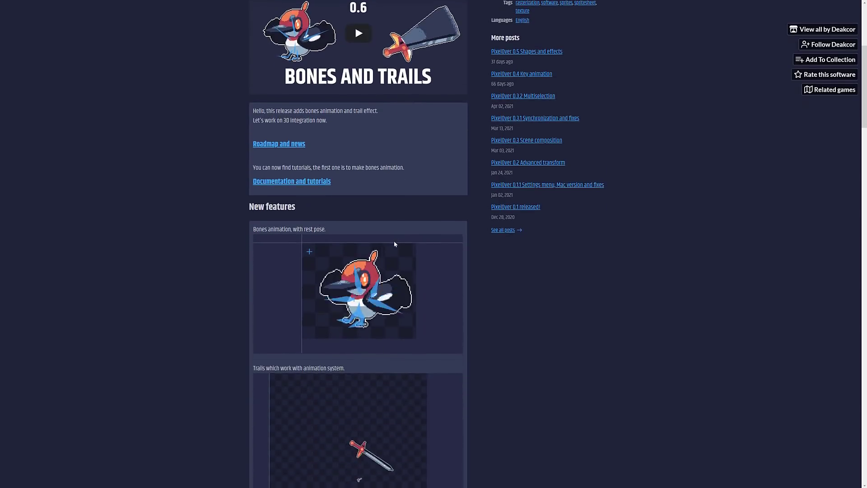
scroll(332, 349, "down", 1)
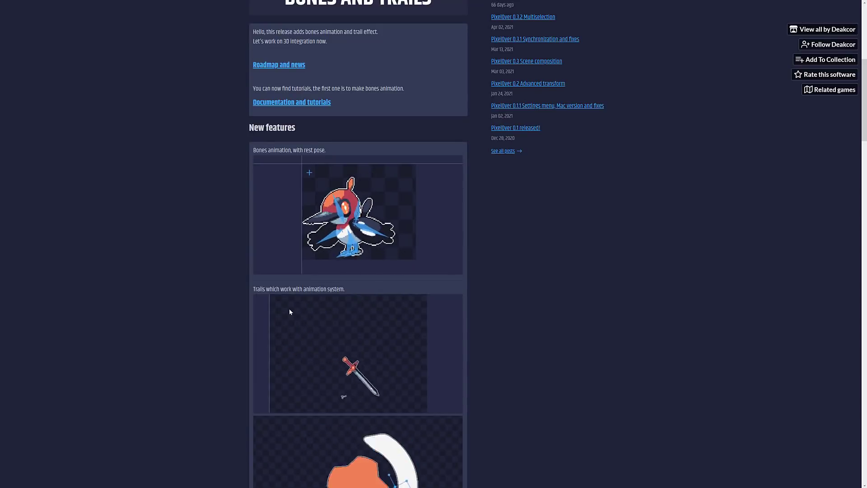
scroll(346, 340, "down", 7)
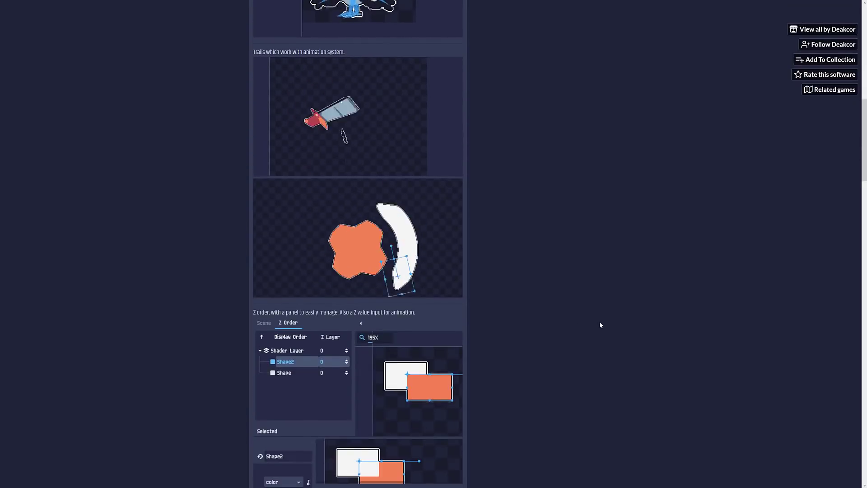
scroll(600, 321, "down", 9)
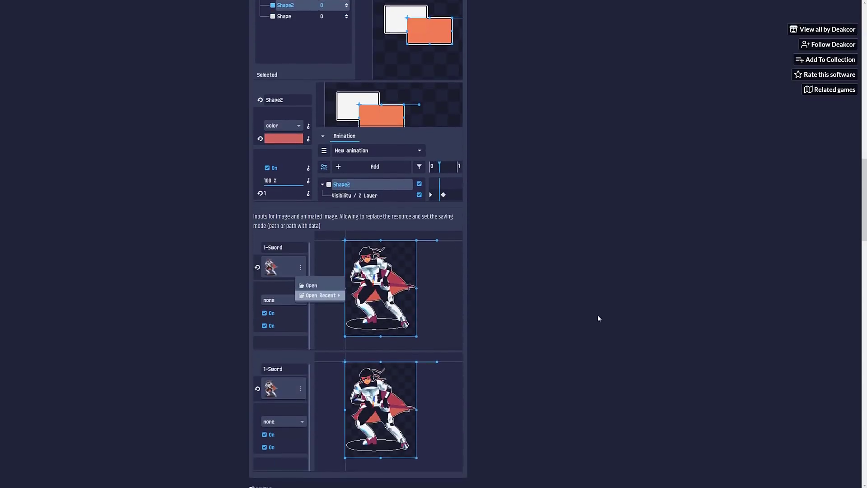
scroll(599, 318, "down", 7)
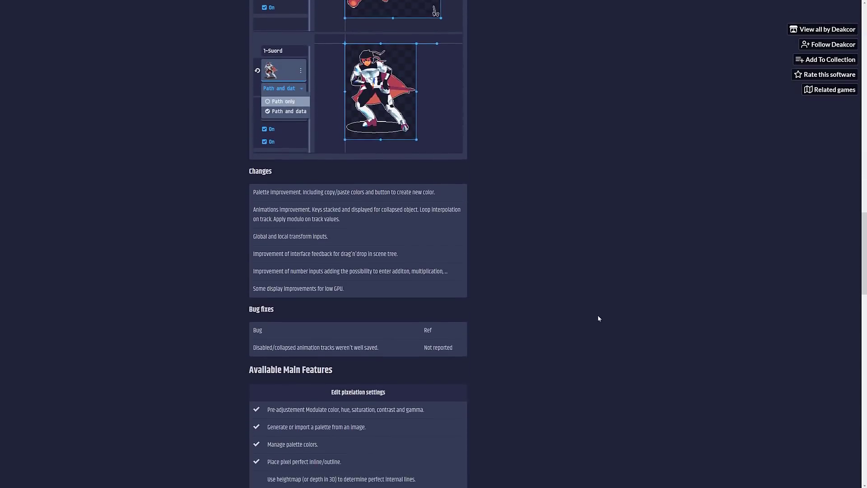
scroll(598, 318, "down", 6)
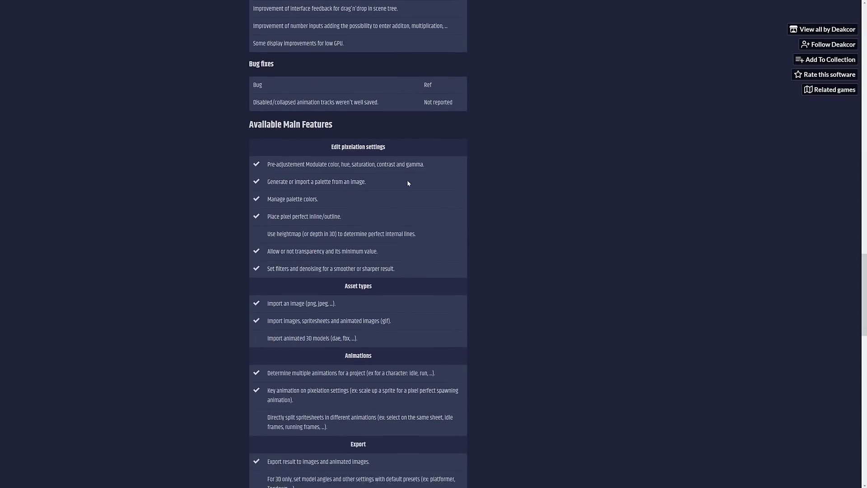
scroll(408, 182, "down", 9)
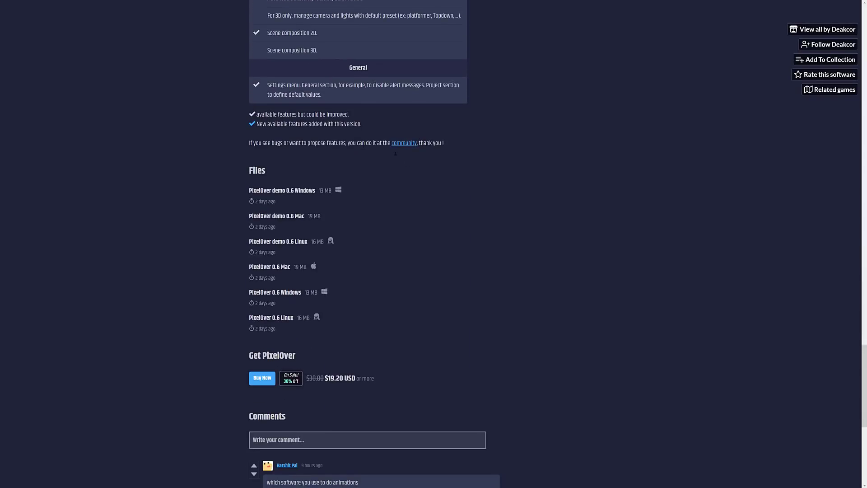
scroll(448, 264, "down", 7)
scroll(449, 261, "up", 20)
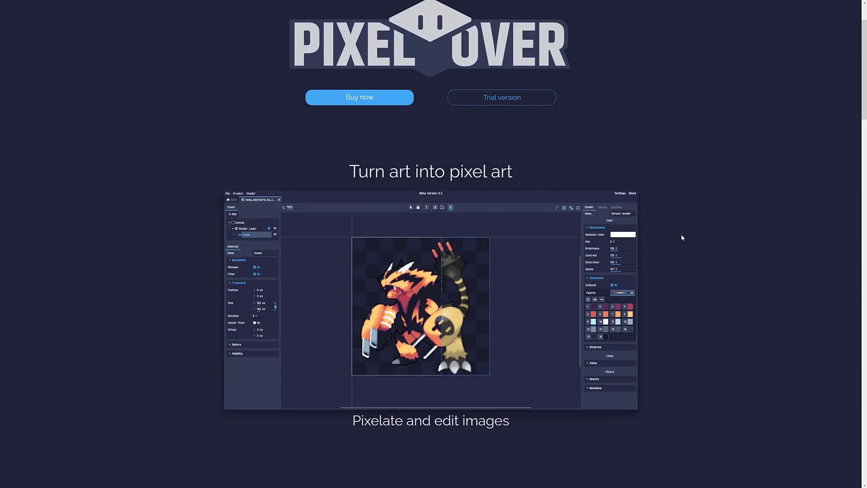
key("F11")
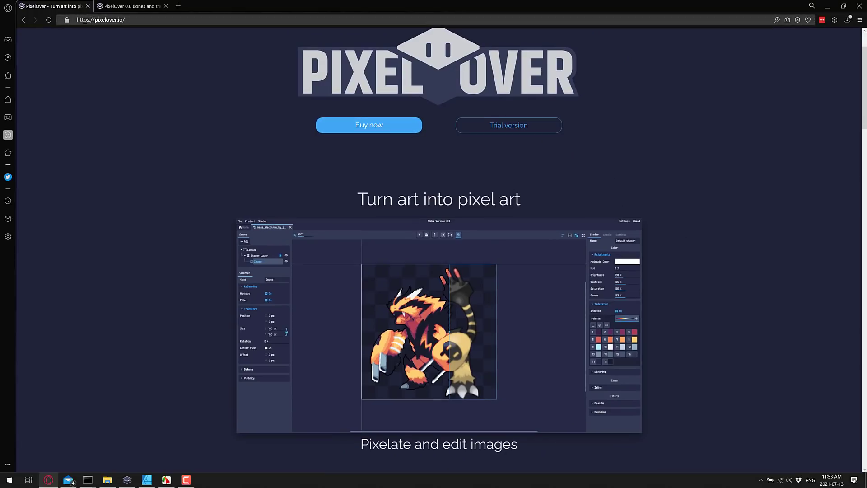
key("F11")
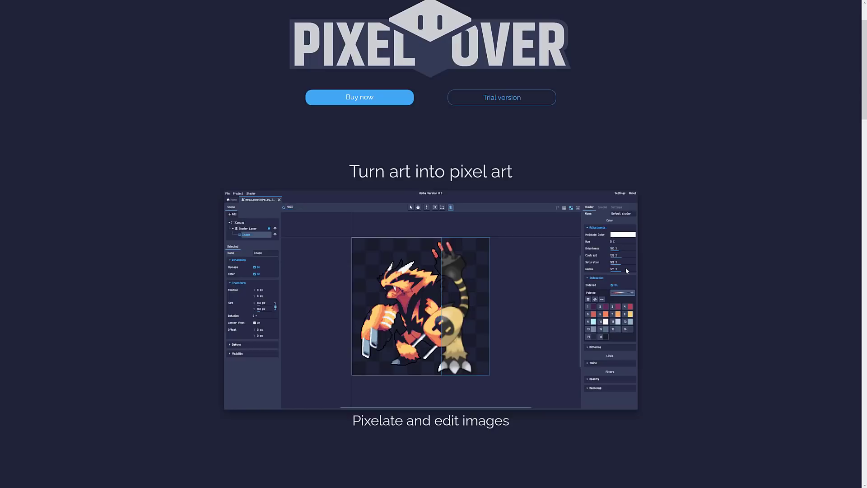
Scroll the Roadmap timeline and highlight the full 'Support 3D models' bullet text
scroll(609, 174, "down", 15)
scroll(609, 174, "up", 20)
scroll(609, 177, "up", 1)
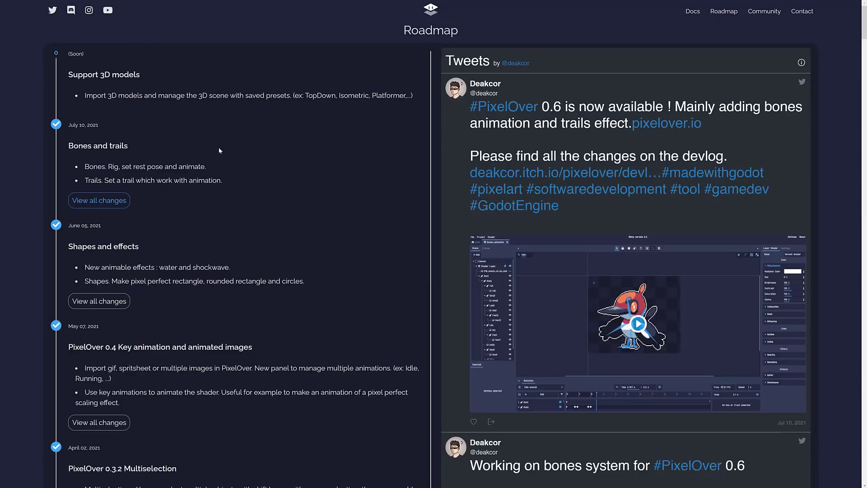
scroll(185, 144, "down", 1)
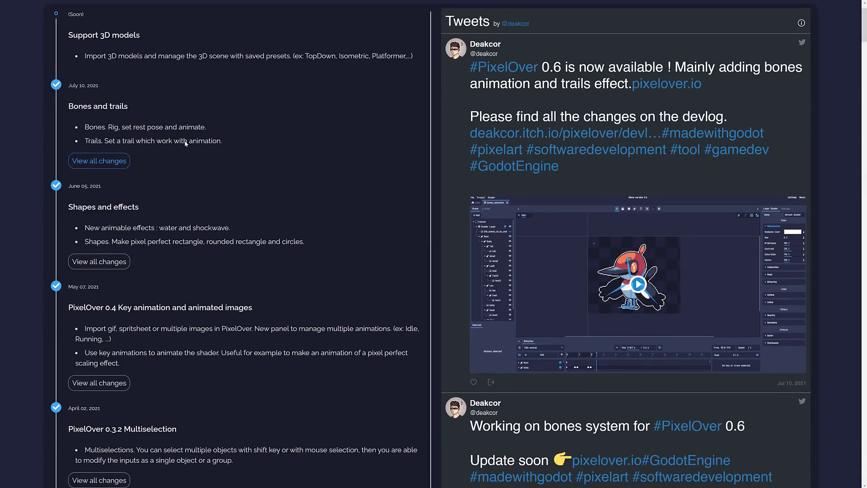
scroll(186, 144, "down", 3)
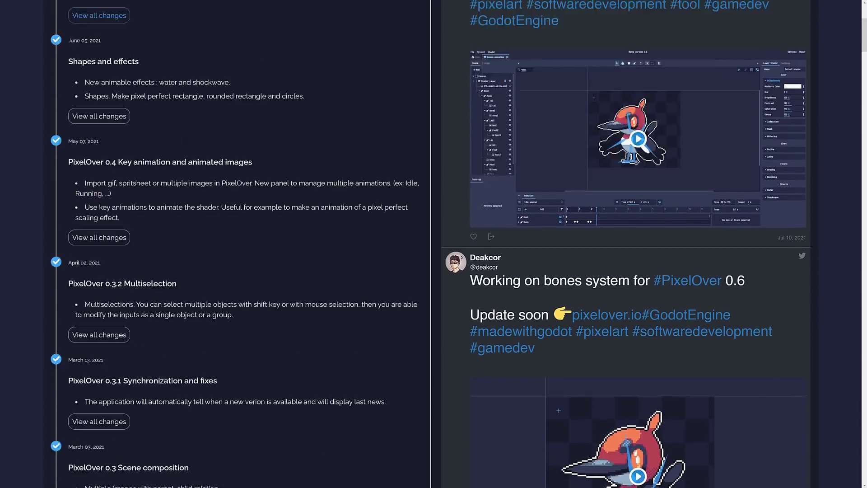
scroll(185, 143, "up", 4)
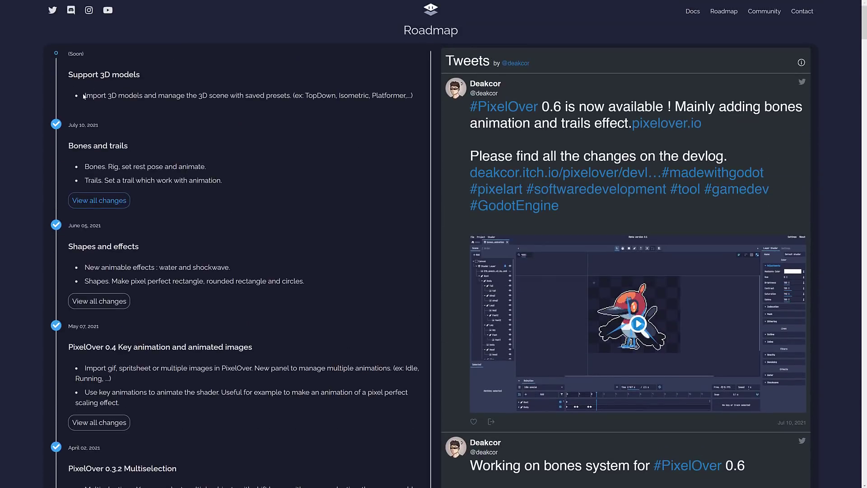
mouse_move(84, 96)
left_mouse_down()
mouse_move(412, 95)
mouse_move(85, 94)
left_mouse_up()
left_click(413, 95)
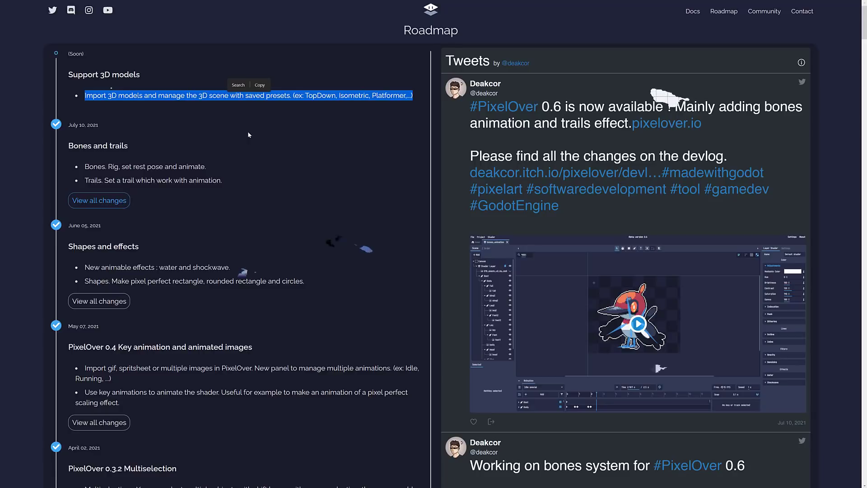